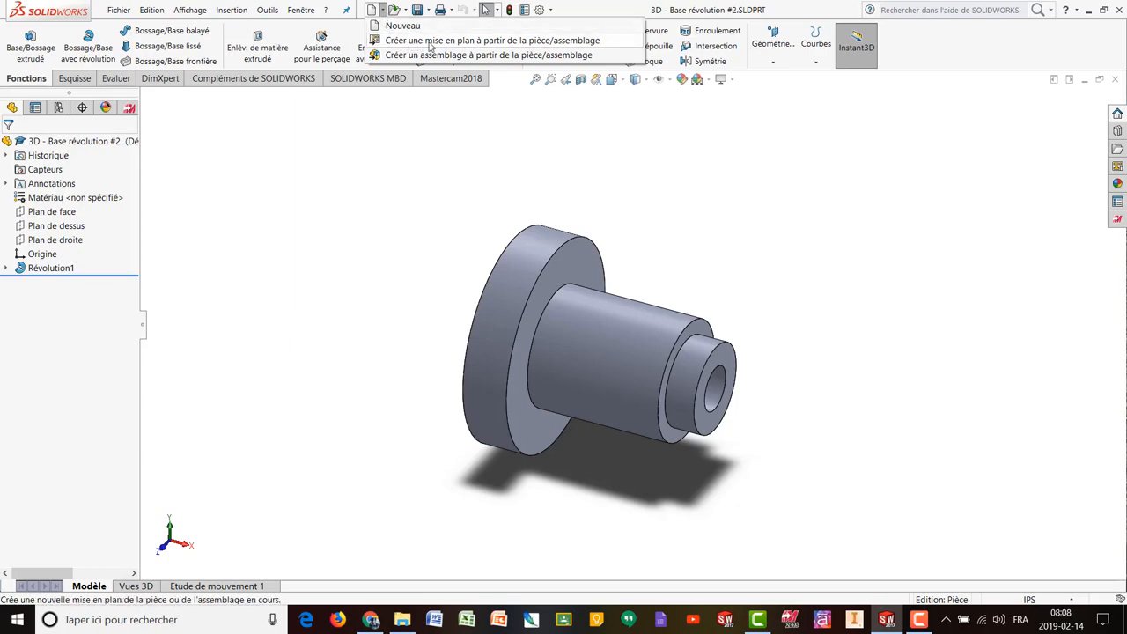
Step: Create a drawing from the part and place the front (Face) view with its projected side view beside it
click(429, 41)
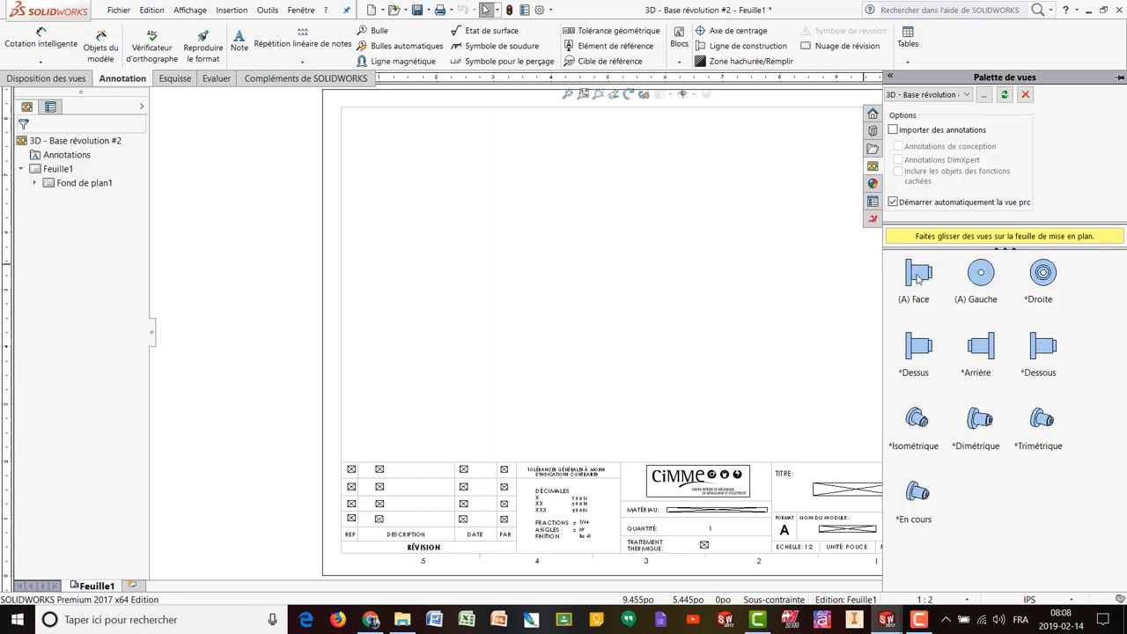
drag(919, 275, 831, 289)
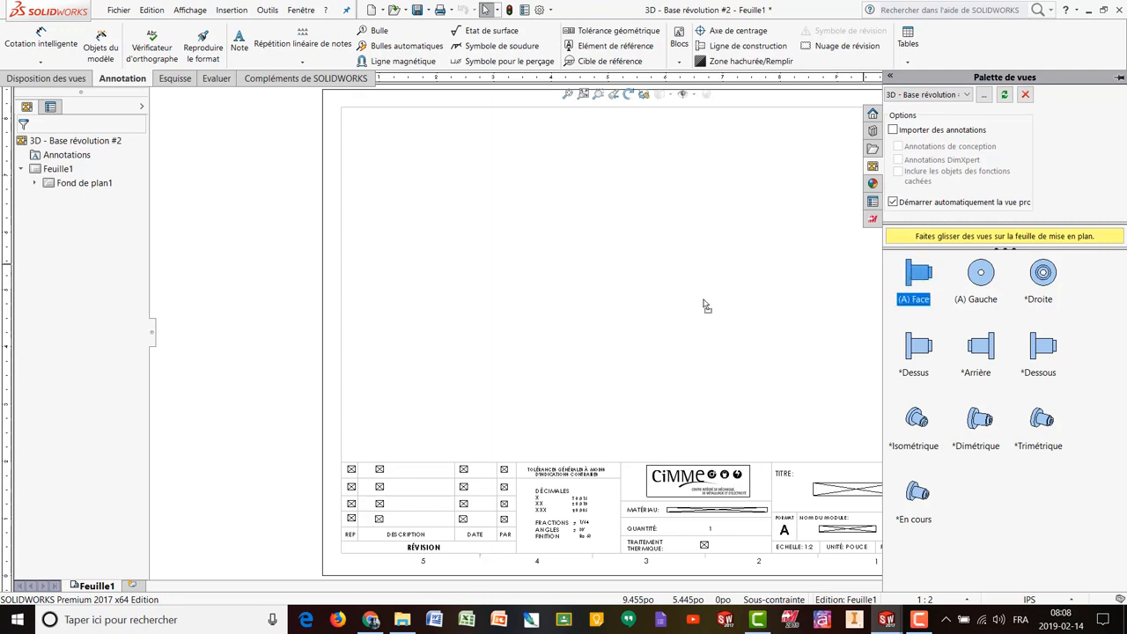
mouse_move(704, 300)
mouse_down()
mouse_move(536, 311)
mouse_move(593, 313)
mouse_up()
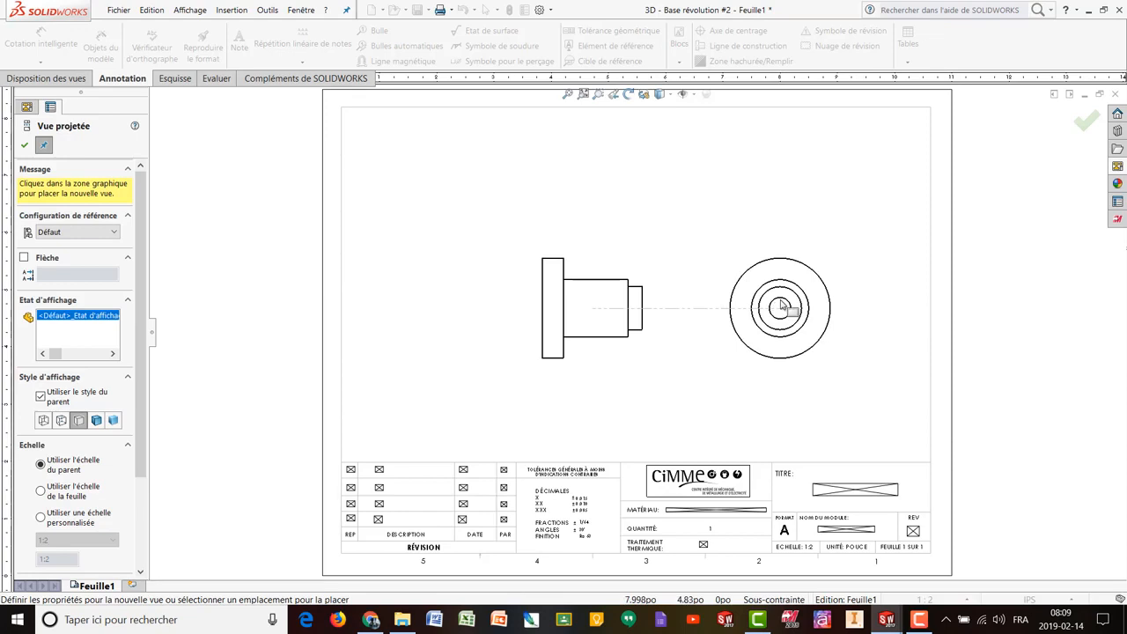
click(777, 305)
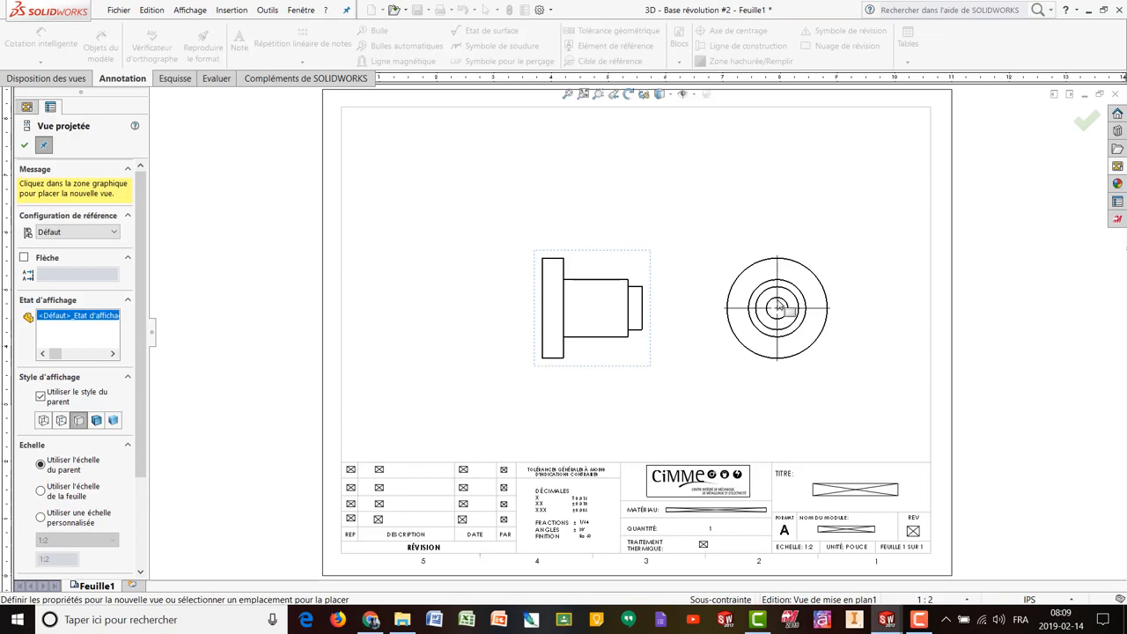
right_click(785, 306)
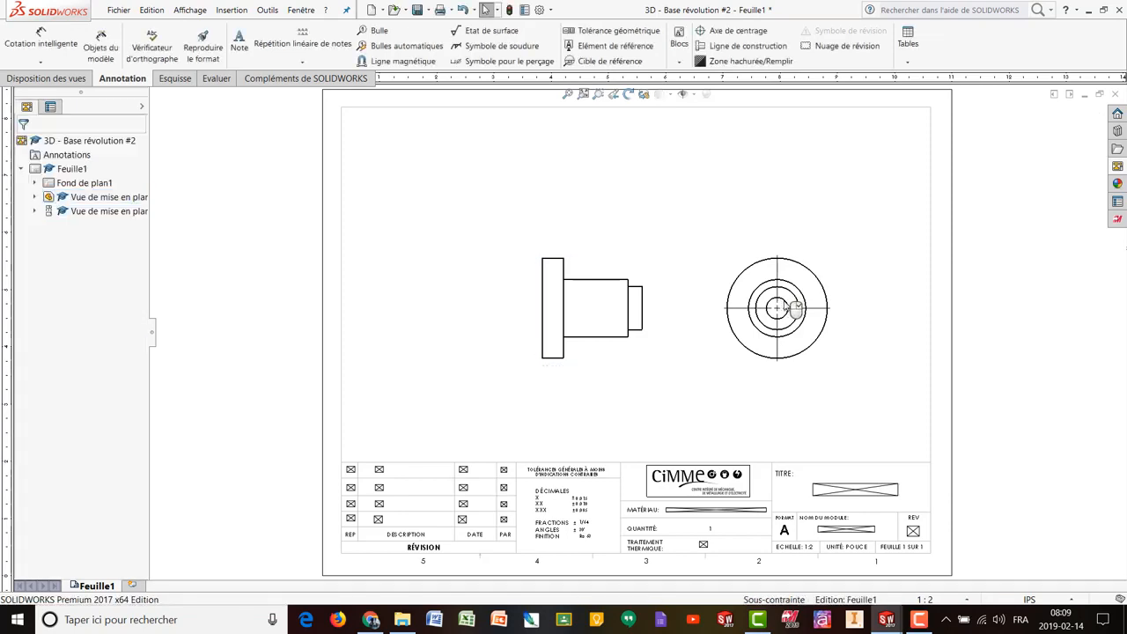
Step: Move the front view on the sheet a little farther away from the side view
scroll(784, 306, down, 3)
scroll(786, 306, down, 2)
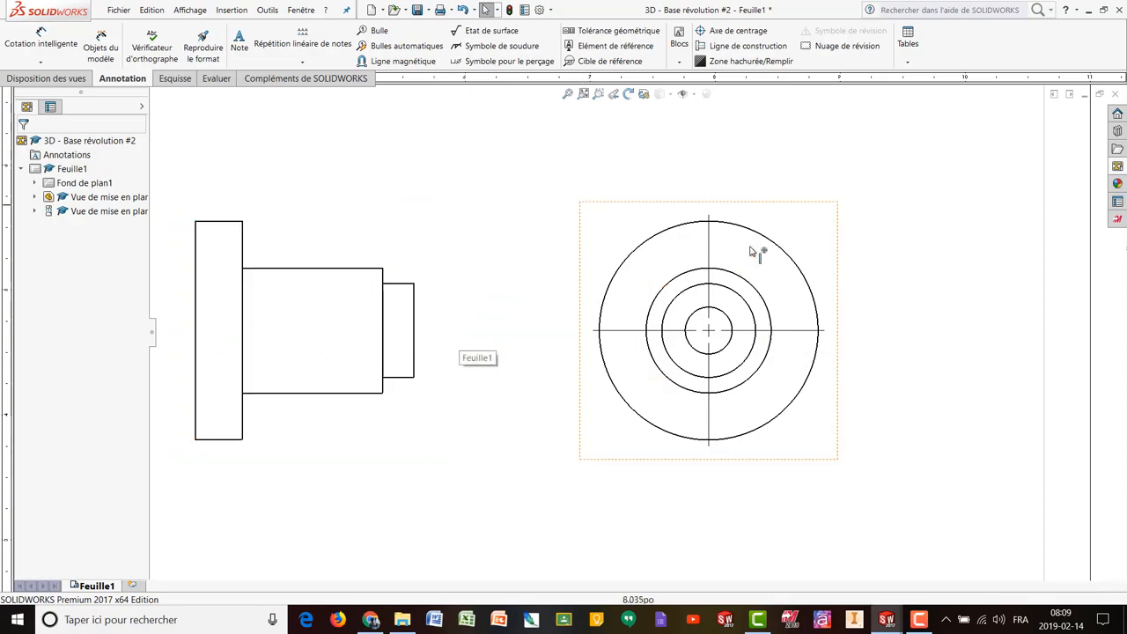
scroll(506, 246, up, 2)
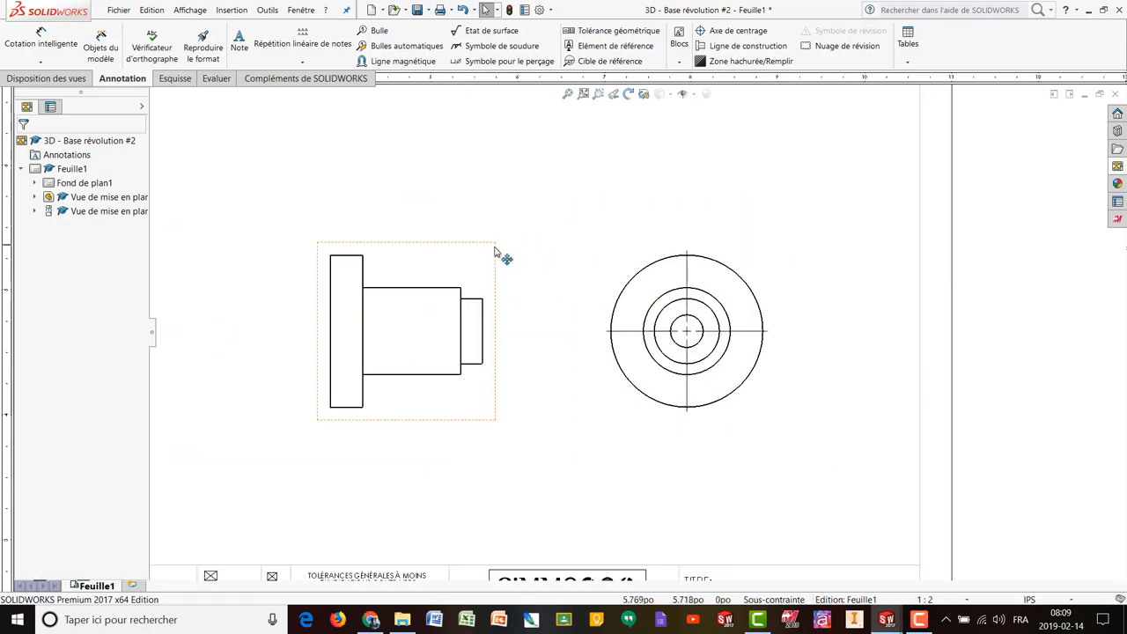
scroll(528, 361, up, 2)
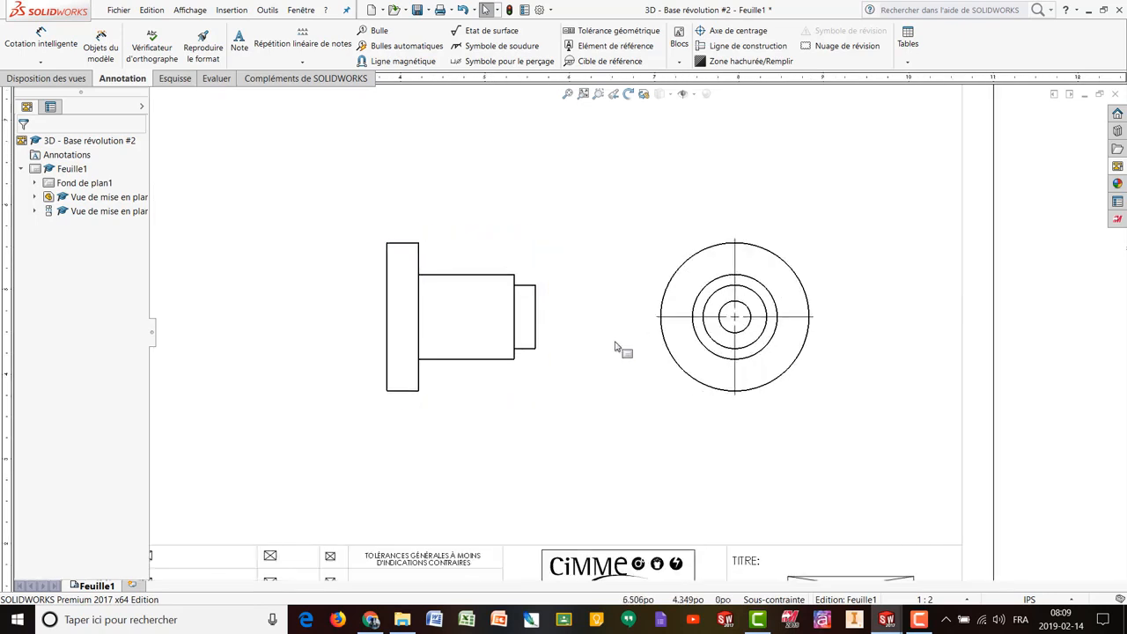
scroll(614, 344, down, 1)
scroll(906, 259, up, 1)
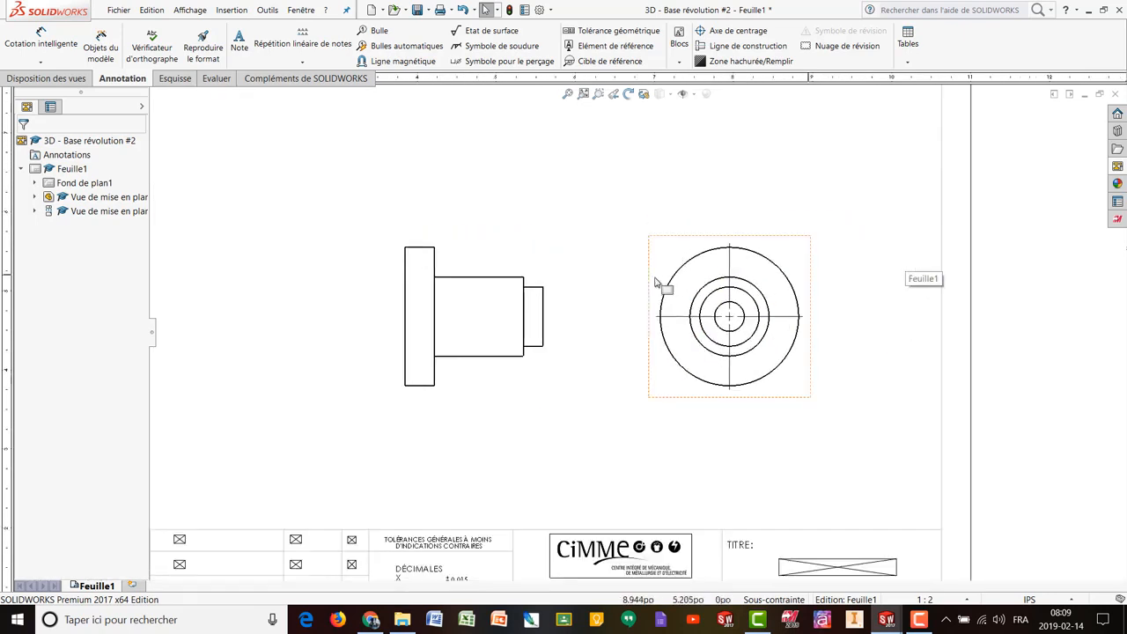
scroll(607, 278, up, 2)
click(532, 270)
drag(532, 270, 484, 266)
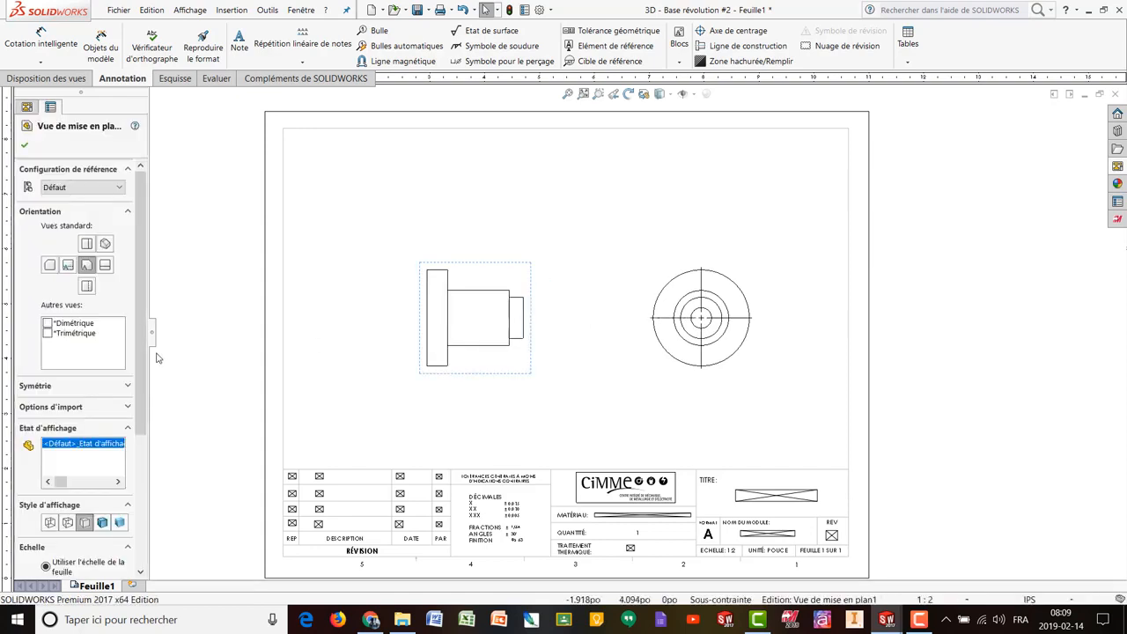
Step: Give the front view a custom scale of 1:1
scroll(74, 397, down, 5)
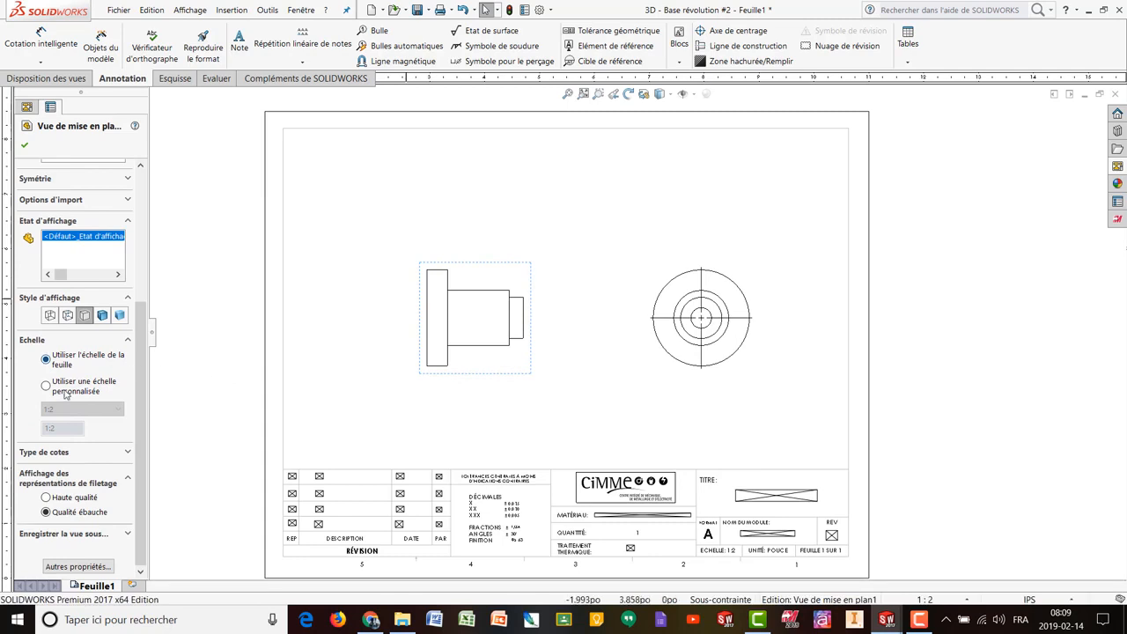
click(110, 408)
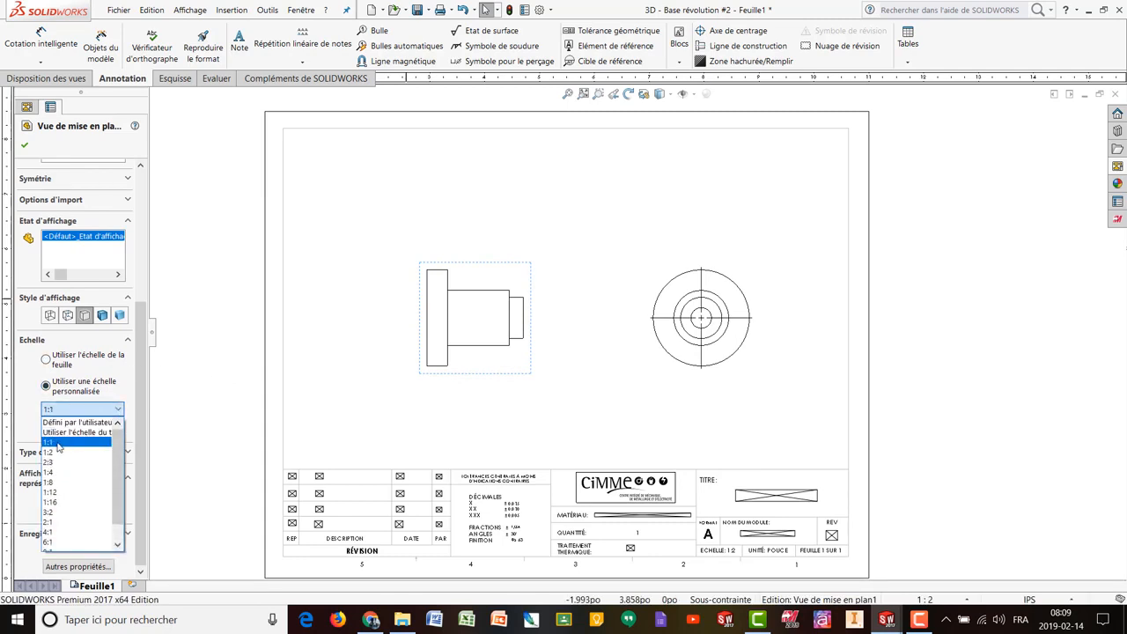
click(59, 443)
Step: Switch the front view to a user-defined custom scale and set it to 1:1.2
click(85, 411)
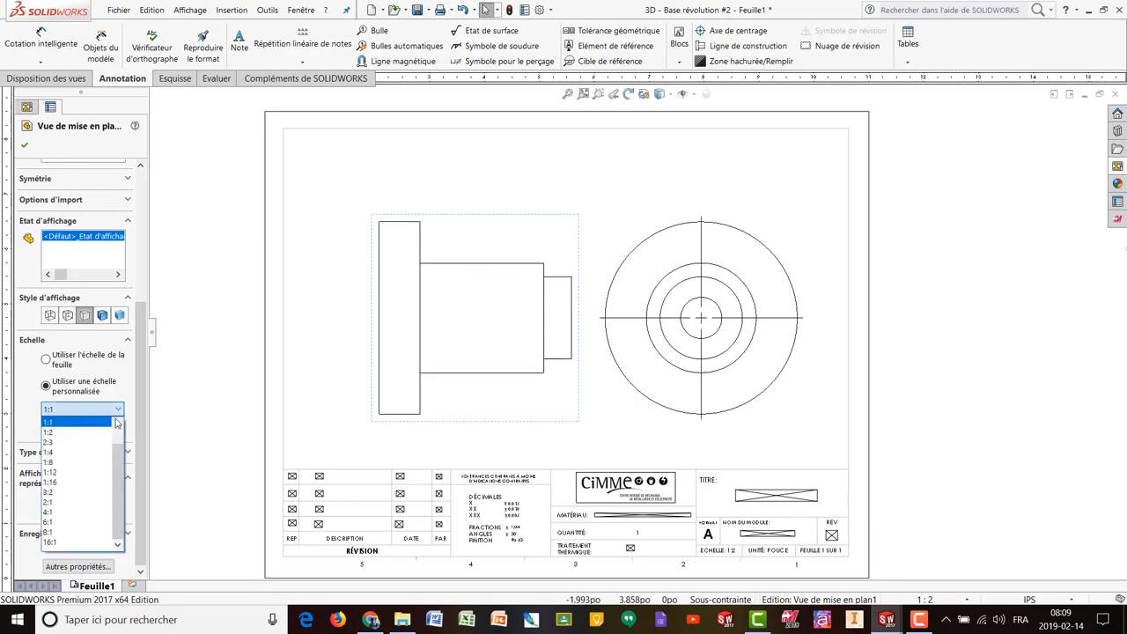
click(65, 425)
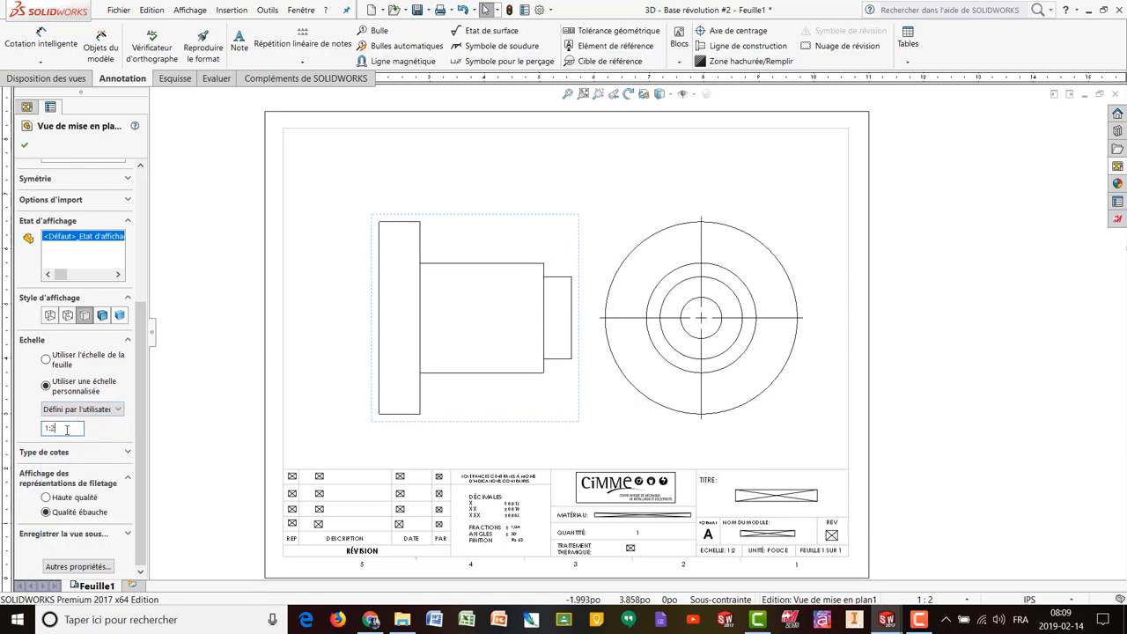
key(Return)
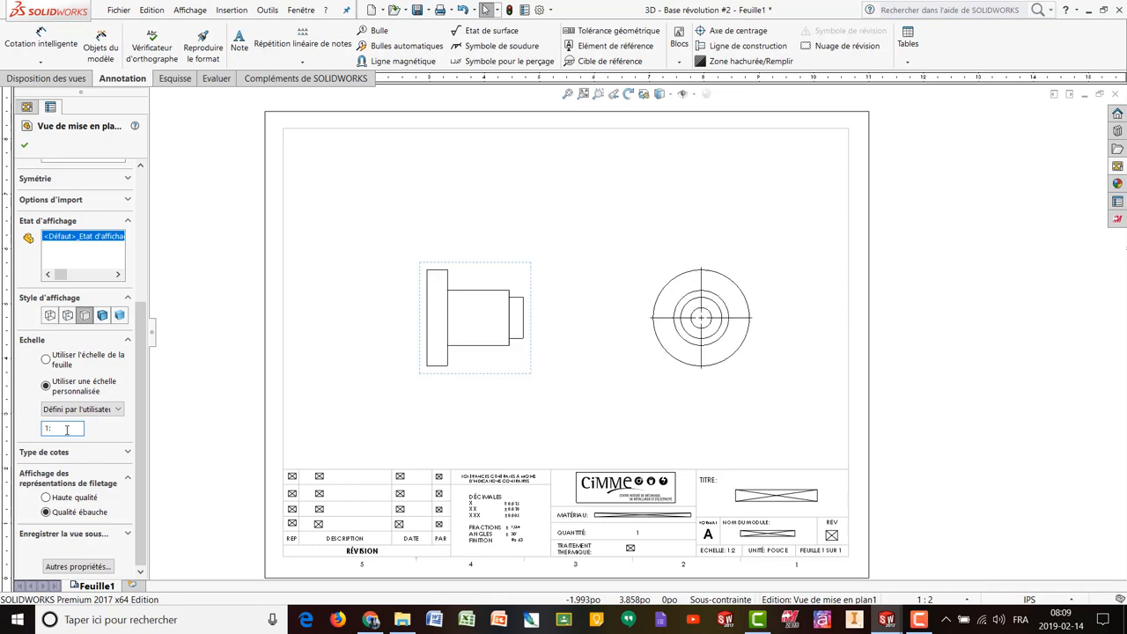
key(Return)
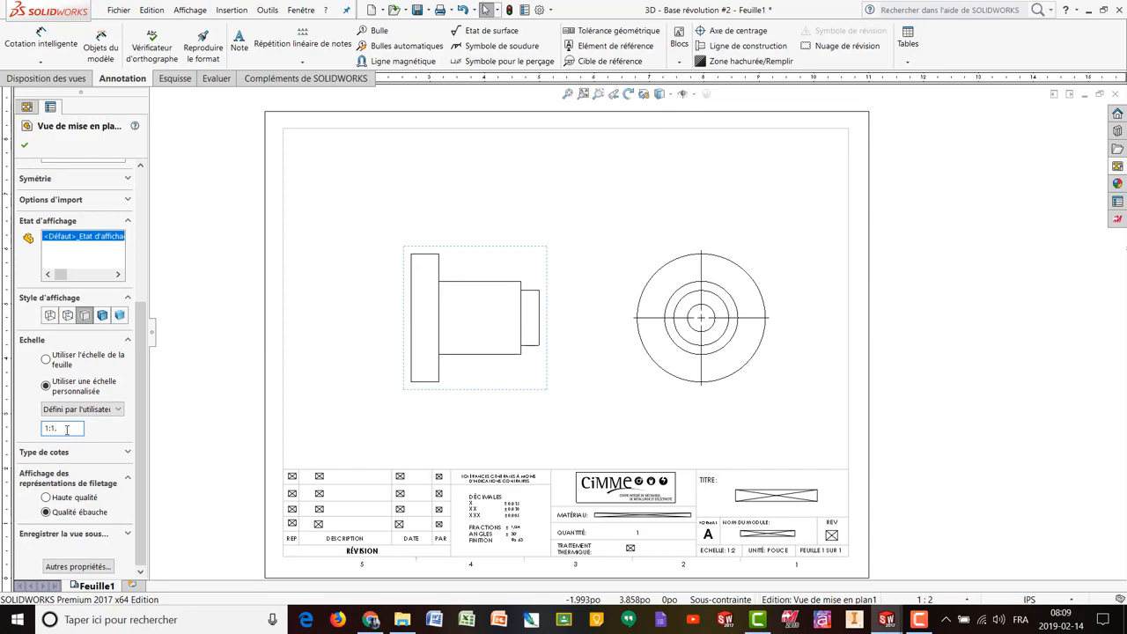
text(2)
key(Return)
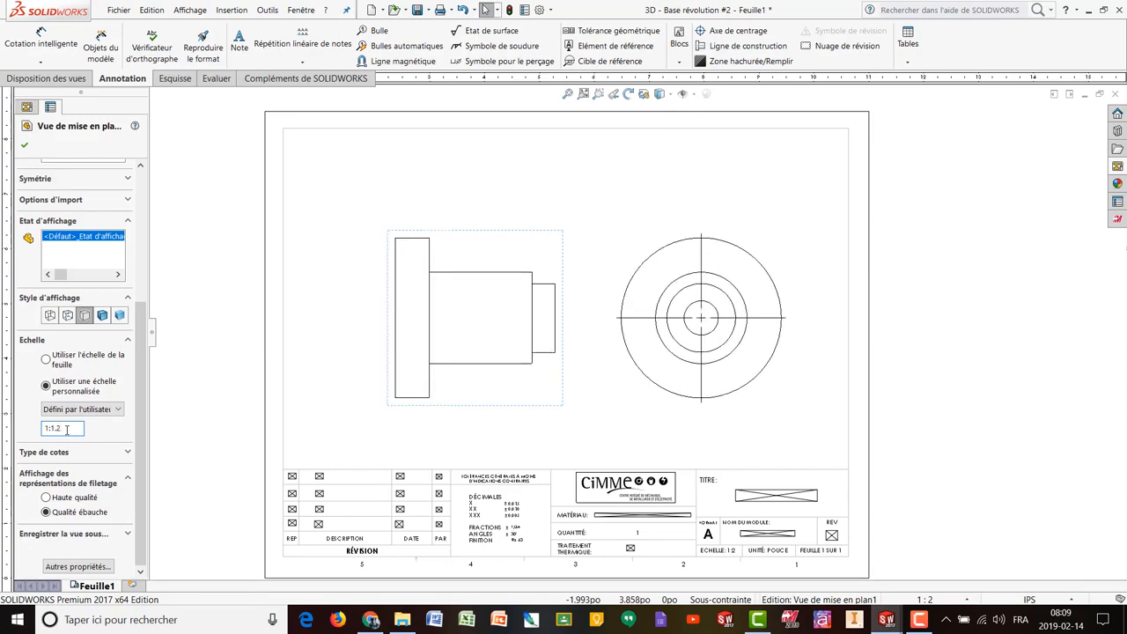
click(26, 147)
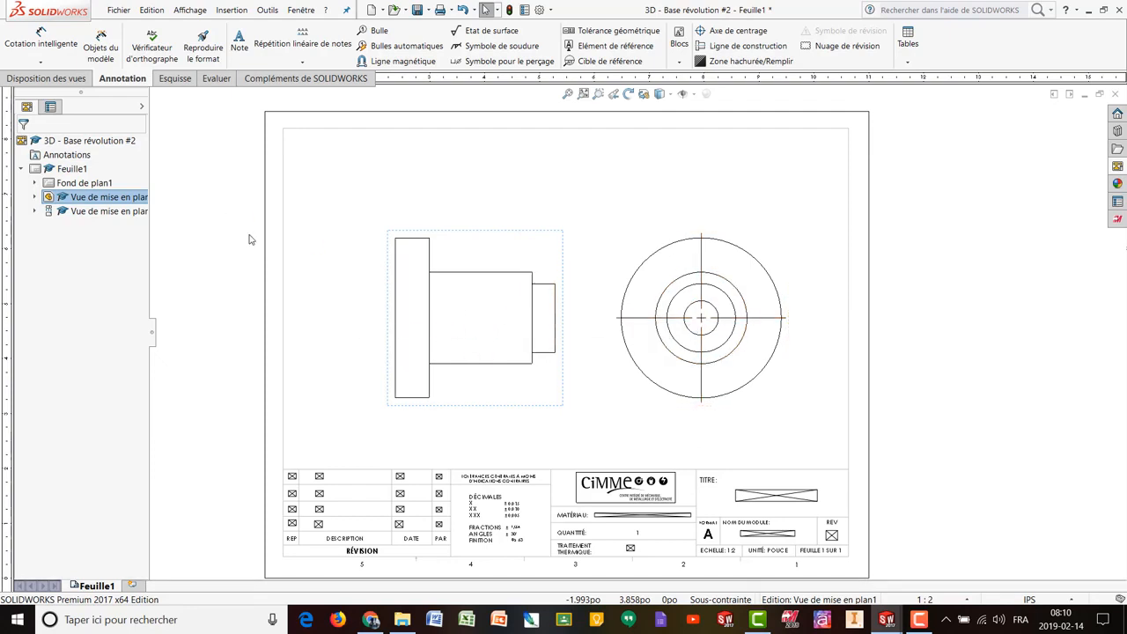
Step: Insert a centerline along the axis of the middle cylindrical face in the front view
click(128, 80)
click(751, 51)
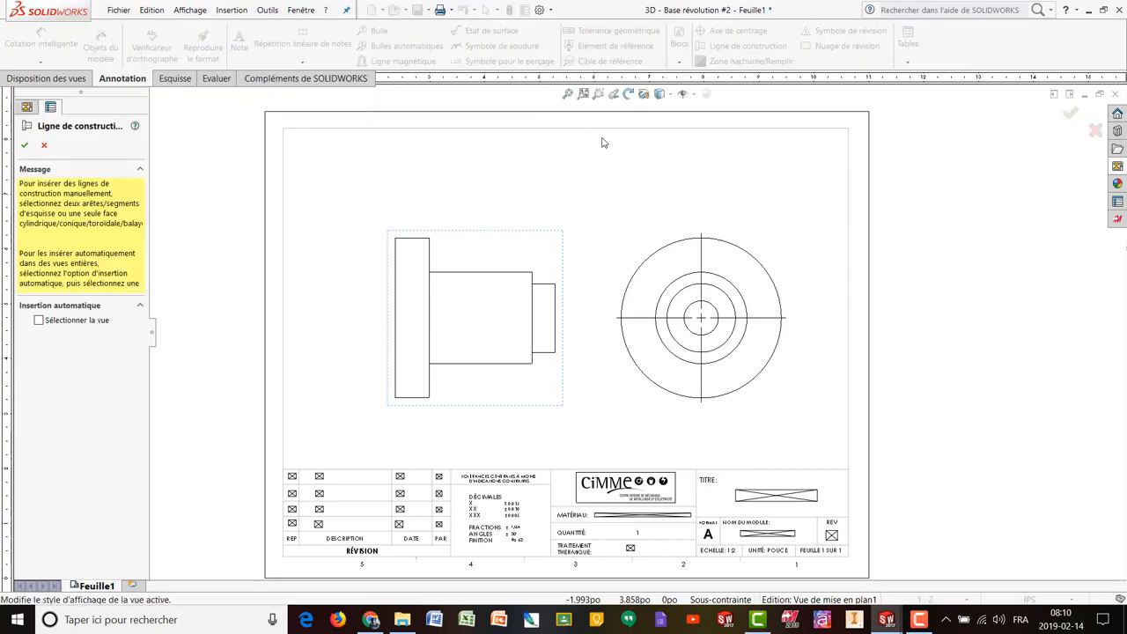
click(482, 323)
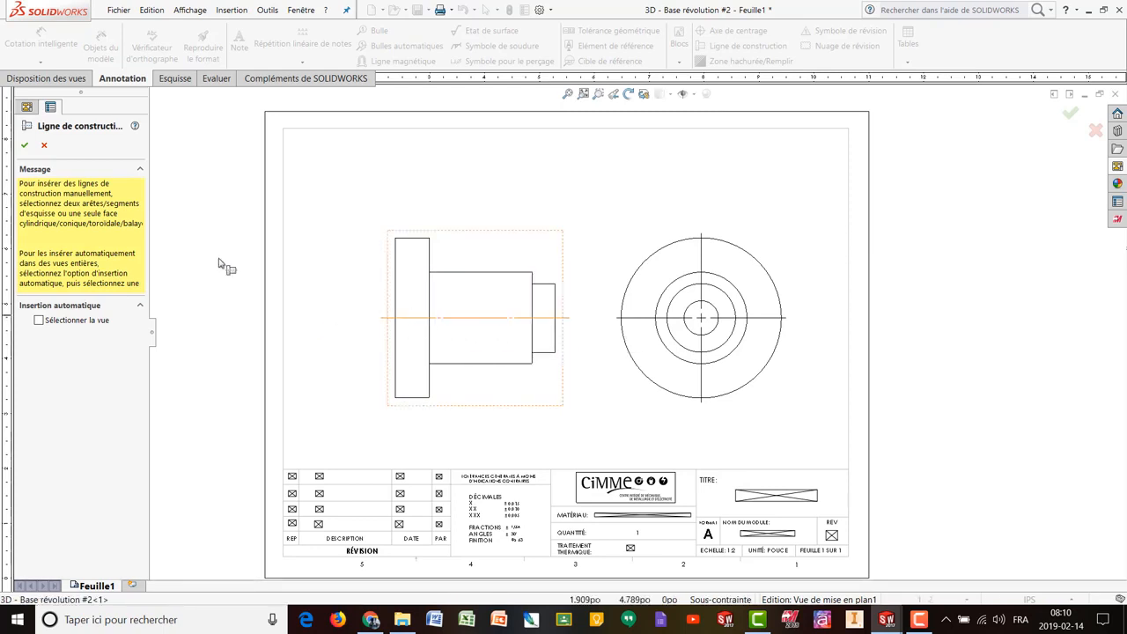
click(24, 146)
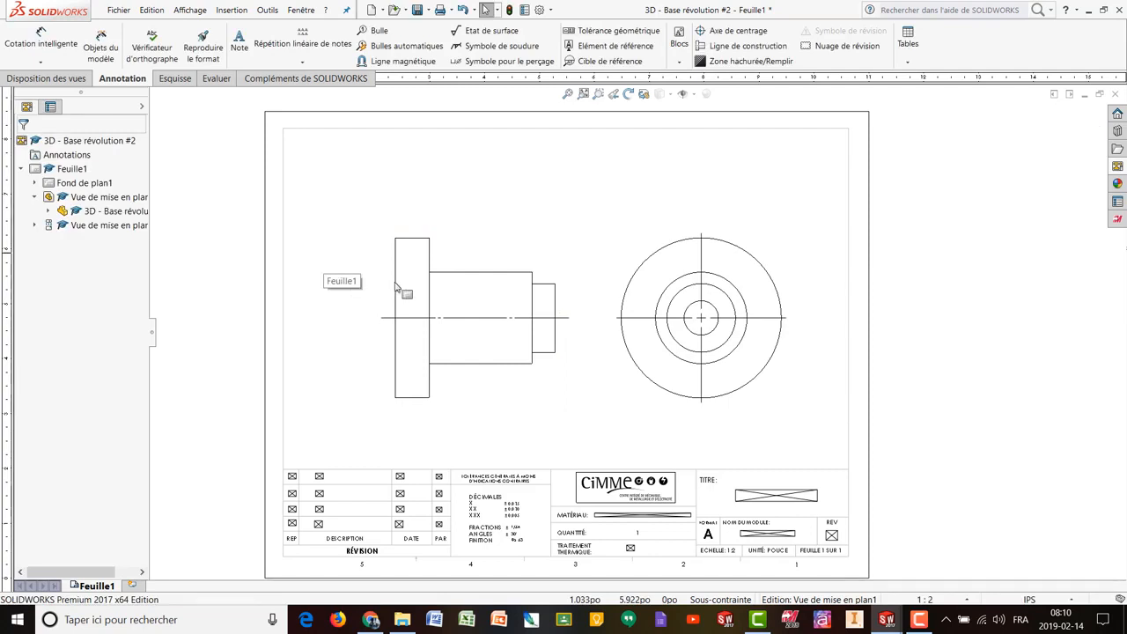
Step: Change the front view's display style to show hidden lines
click(517, 243)
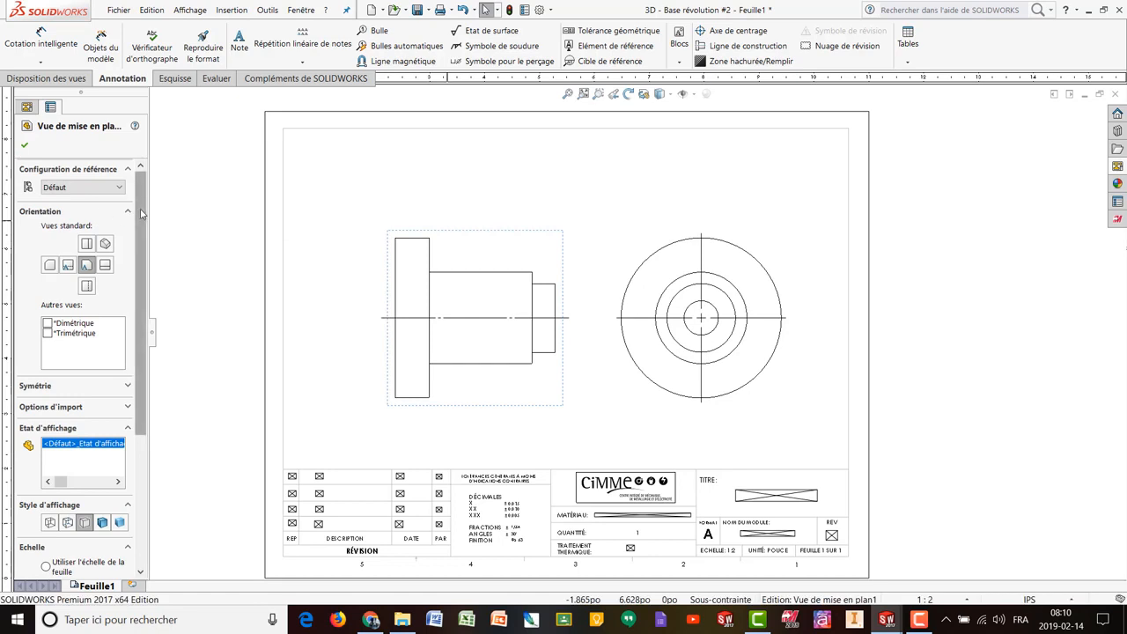
scroll(137, 295, down, 5)
scroll(138, 295, down, 2)
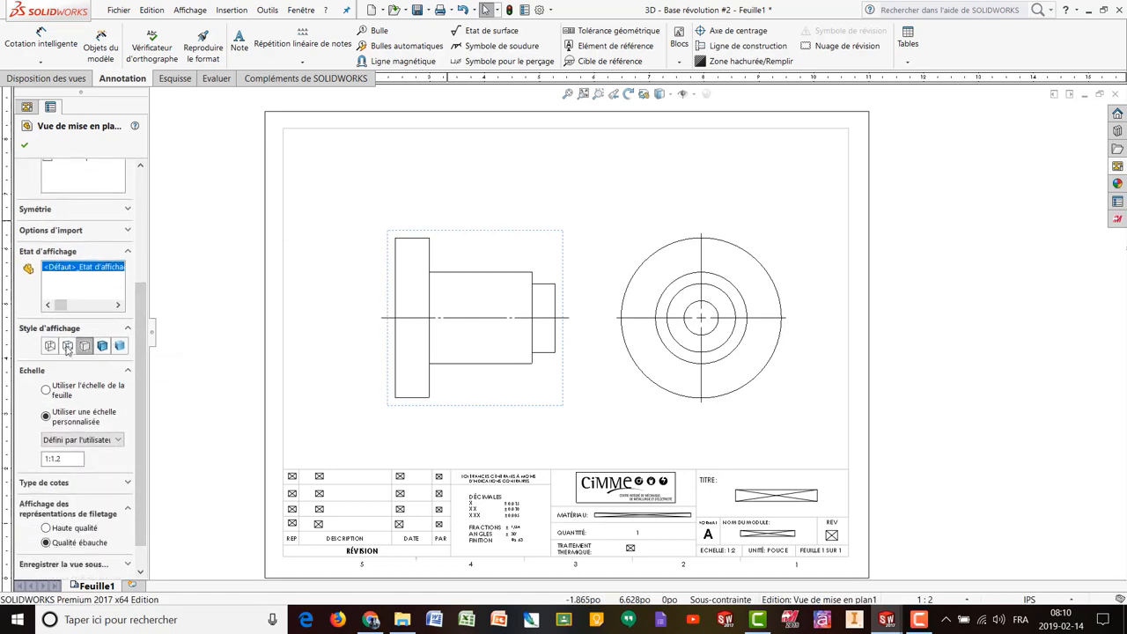
click(68, 346)
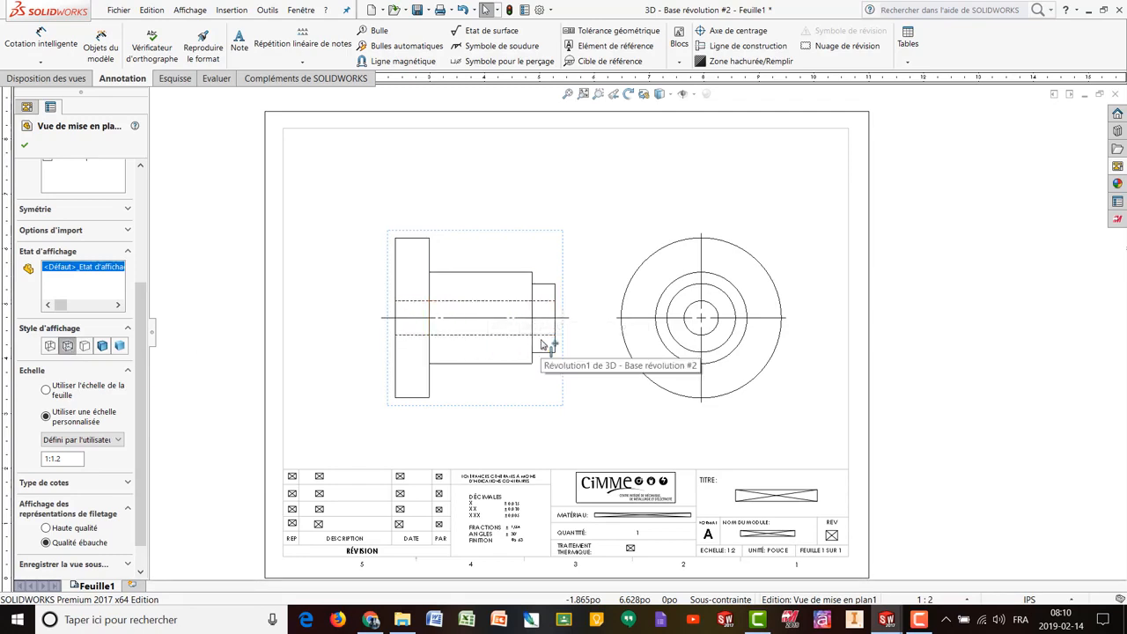
click(596, 209)
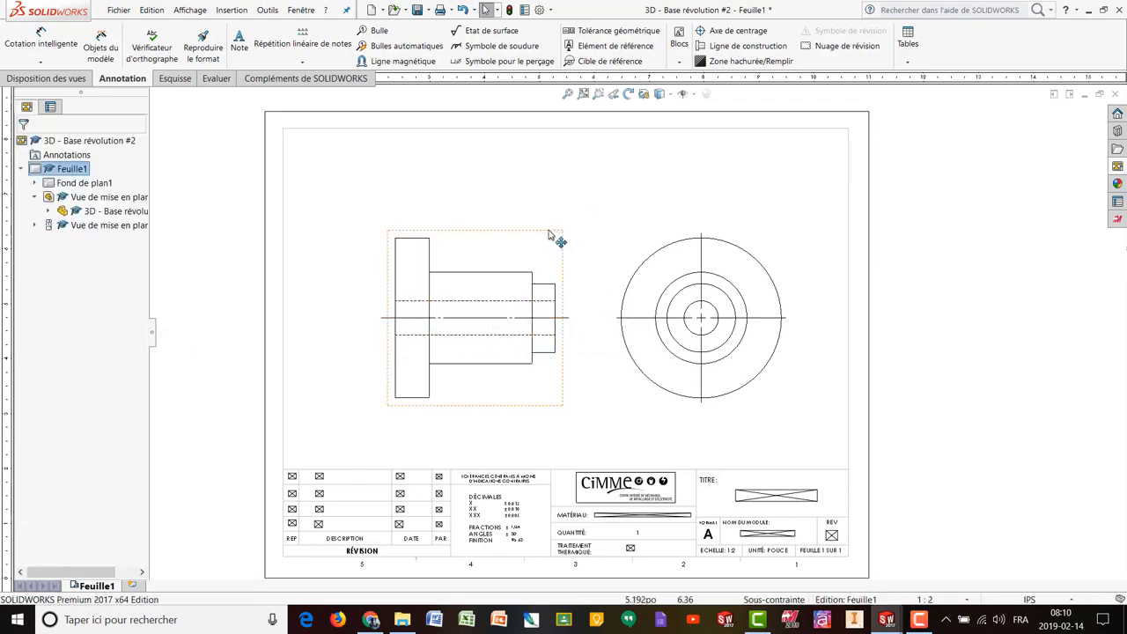
Step: Spread the two views apart slightly, moving the front view left and the side view right on the sheet
drag(550, 235, 528, 237)
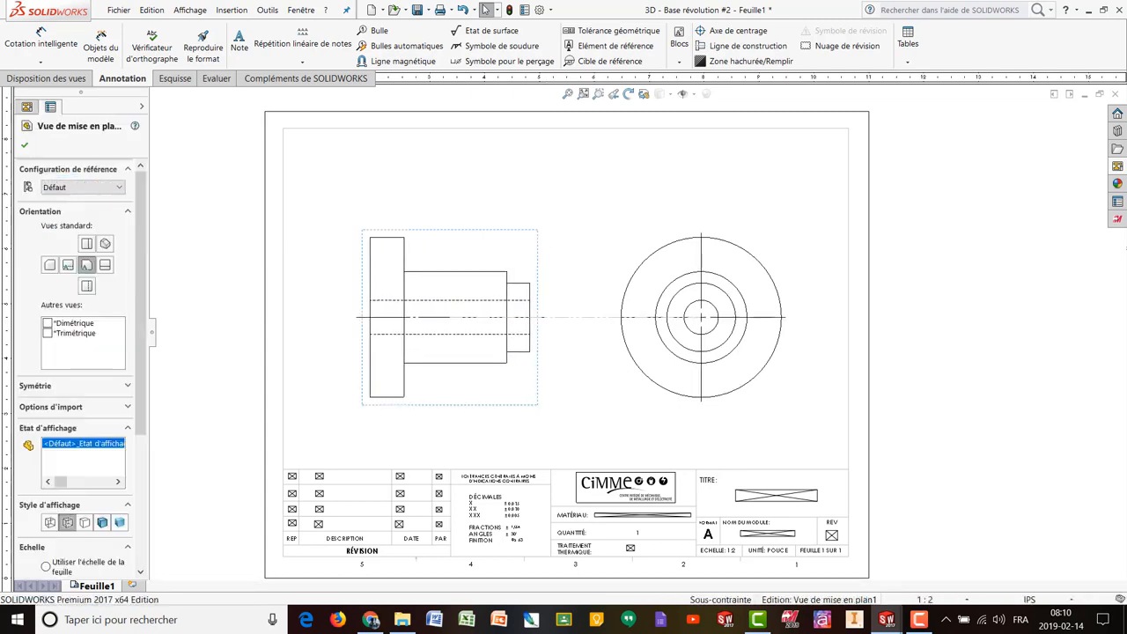
click(673, 233)
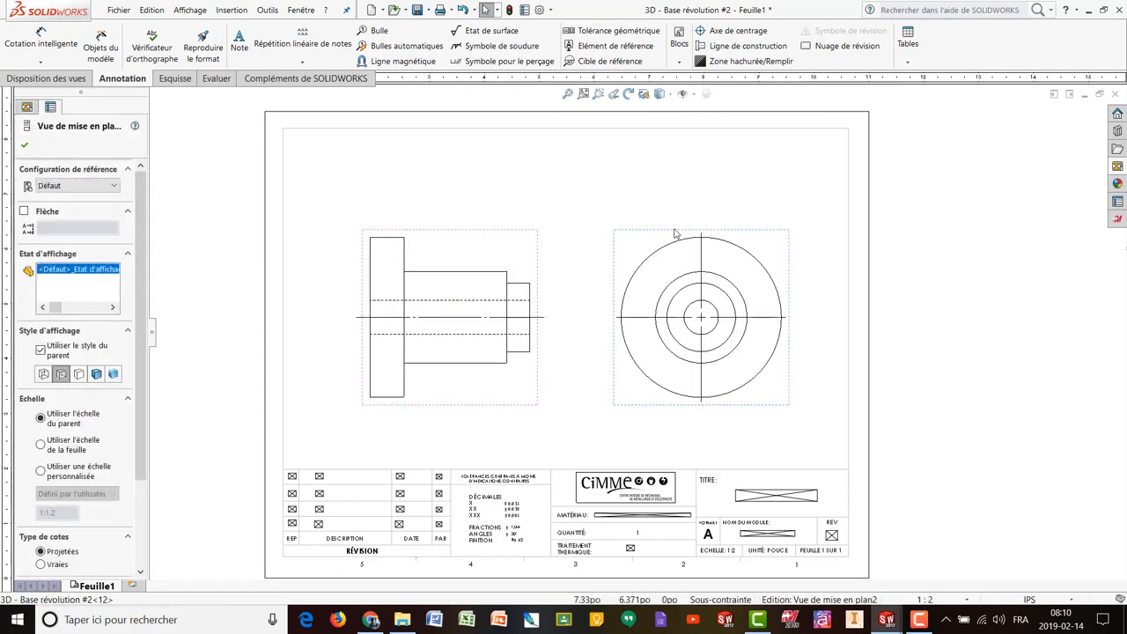
drag(674, 234, 680, 234)
click(378, 210)
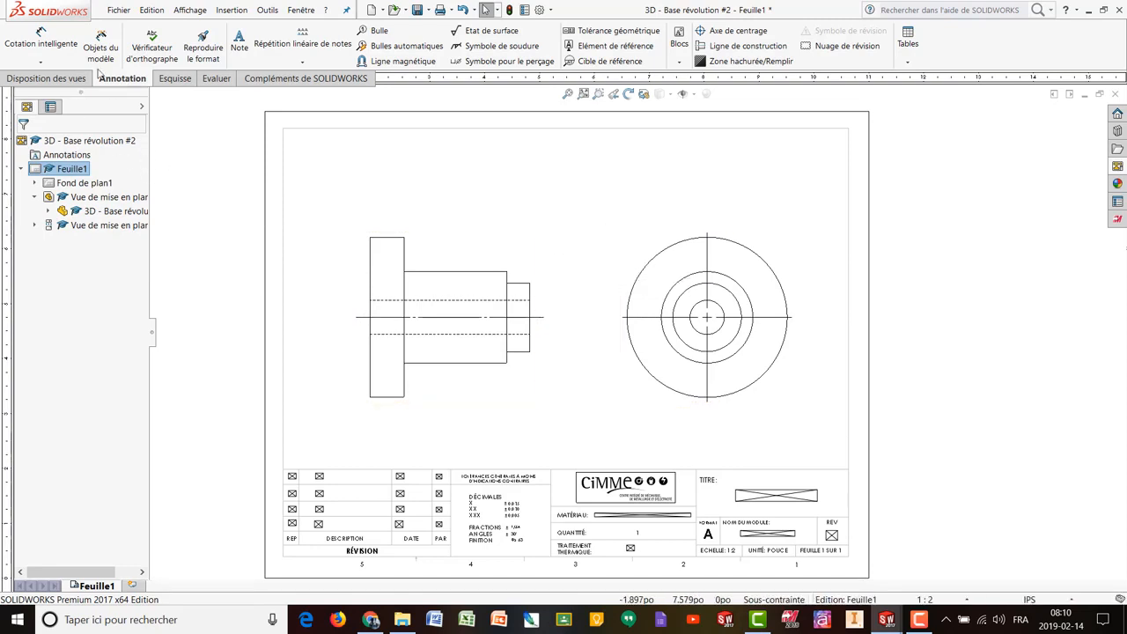
Step: Dimension the outer circle's diameter in the side view with Smart Dimension and position its text above the circle
click(40, 39)
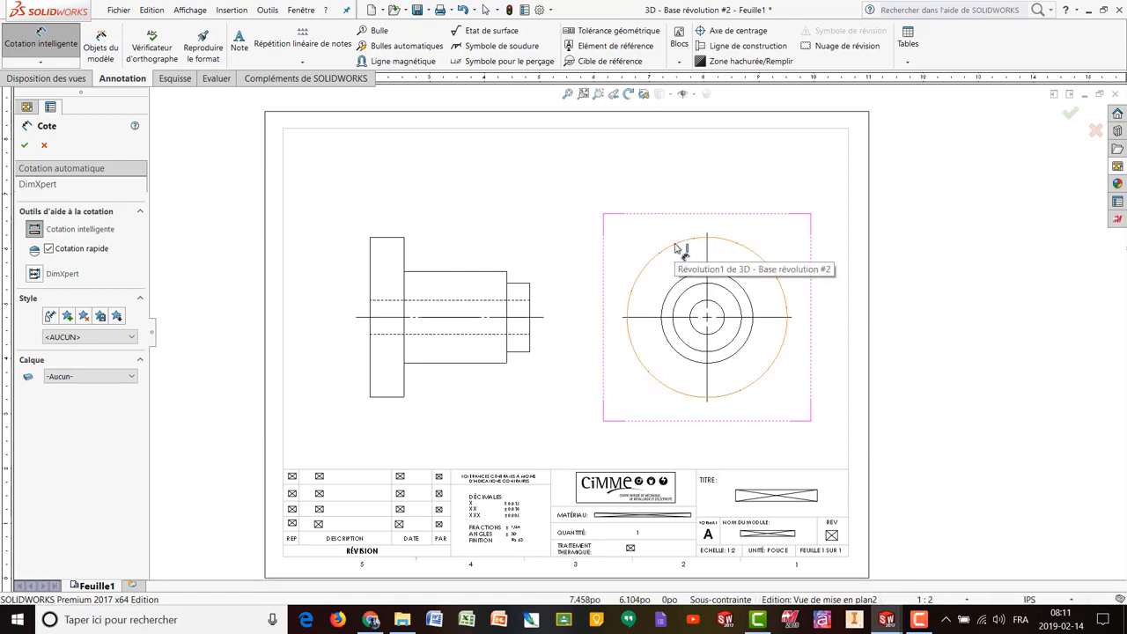
click(372, 255)
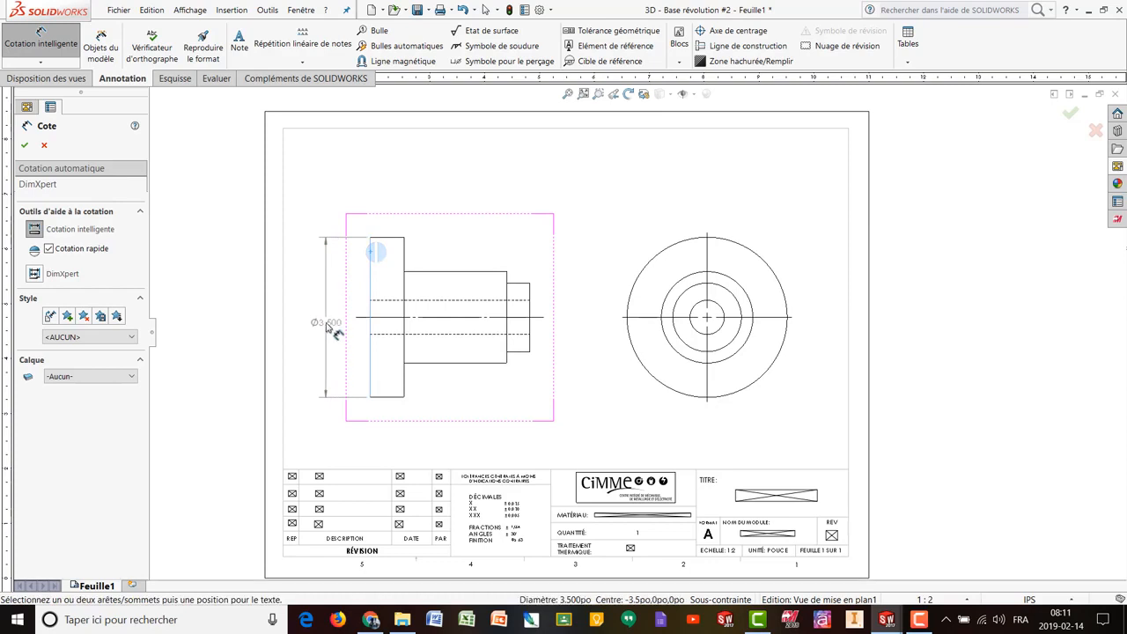
key(Escape)
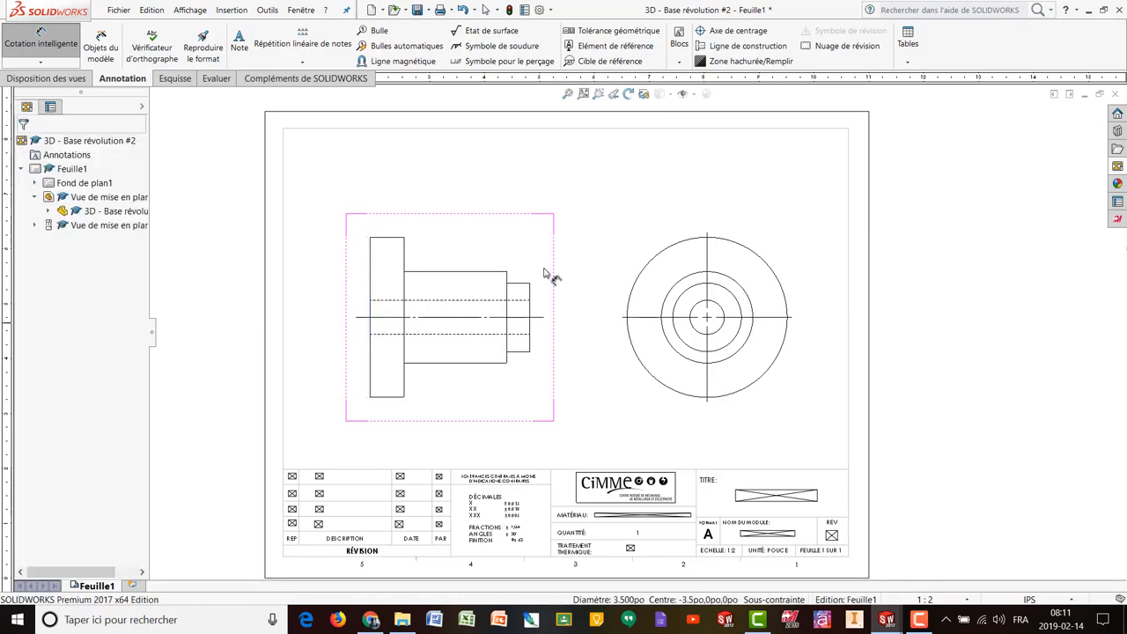
click(730, 241)
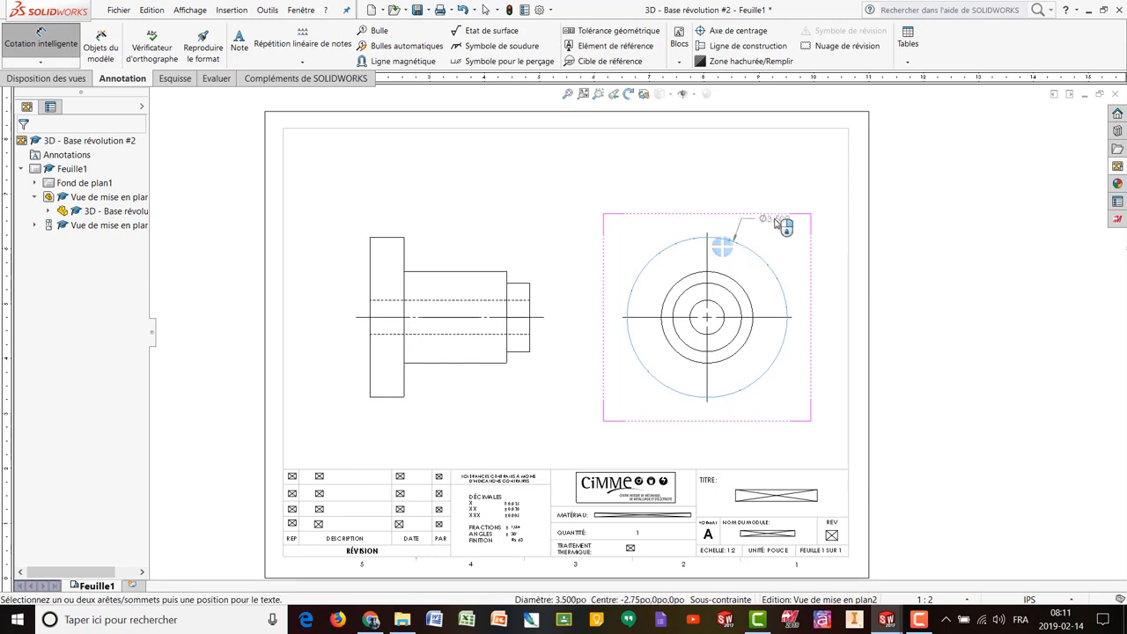
click(784, 224)
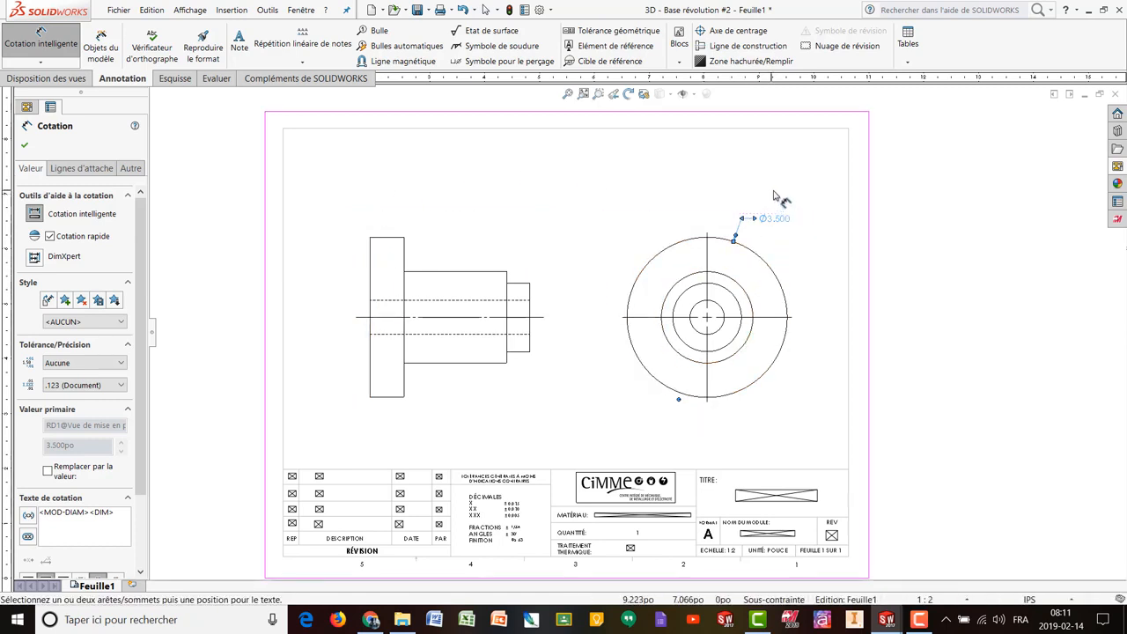
key(Escape)
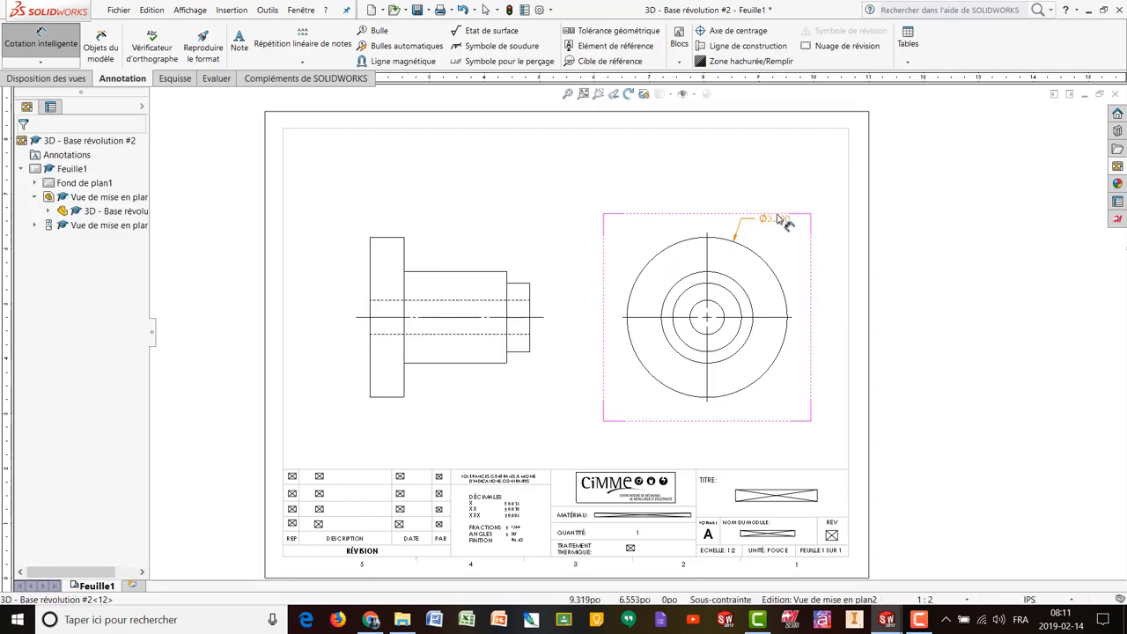
drag(779, 218, 780, 209)
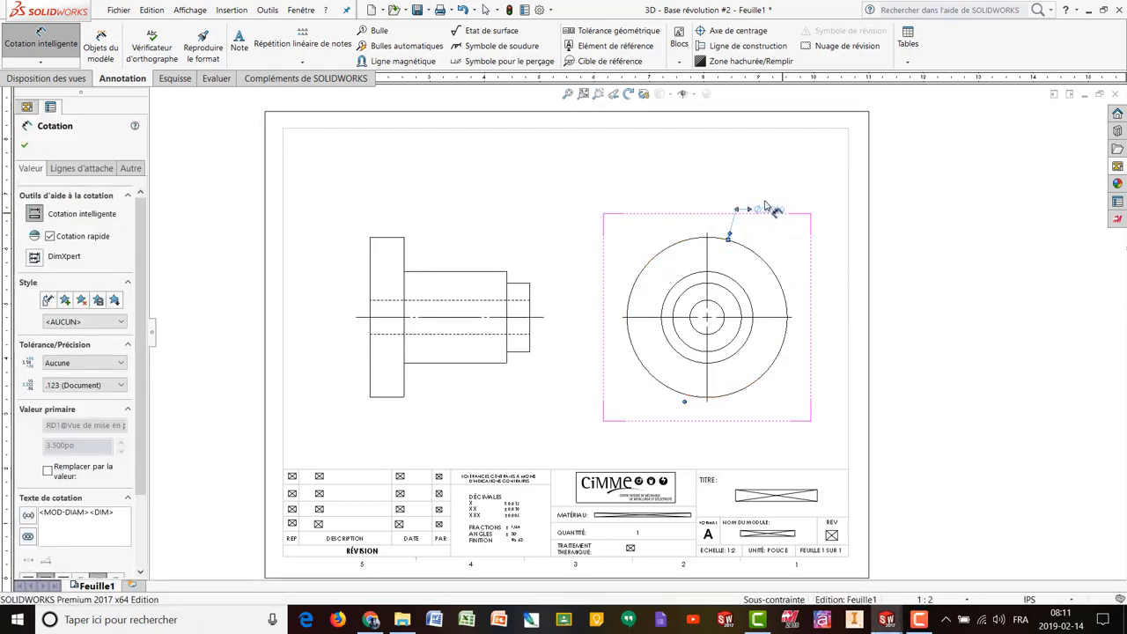
Step: Dimension the diameters of the two intermediate circles in the side view, placing their texts to the upper right
click(744, 291)
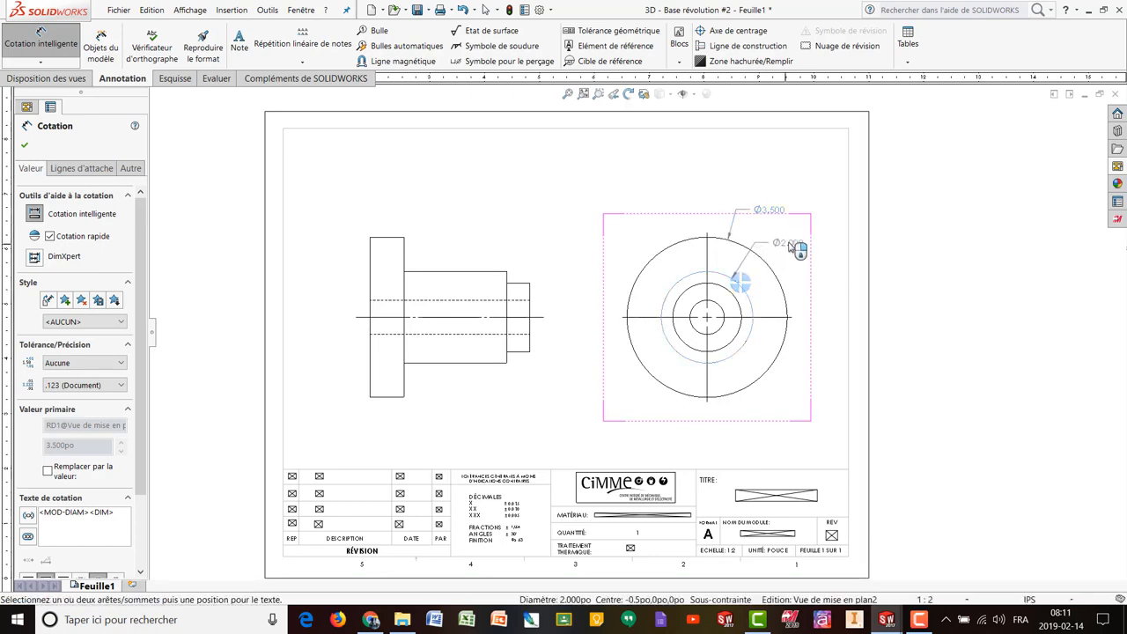
click(741, 308)
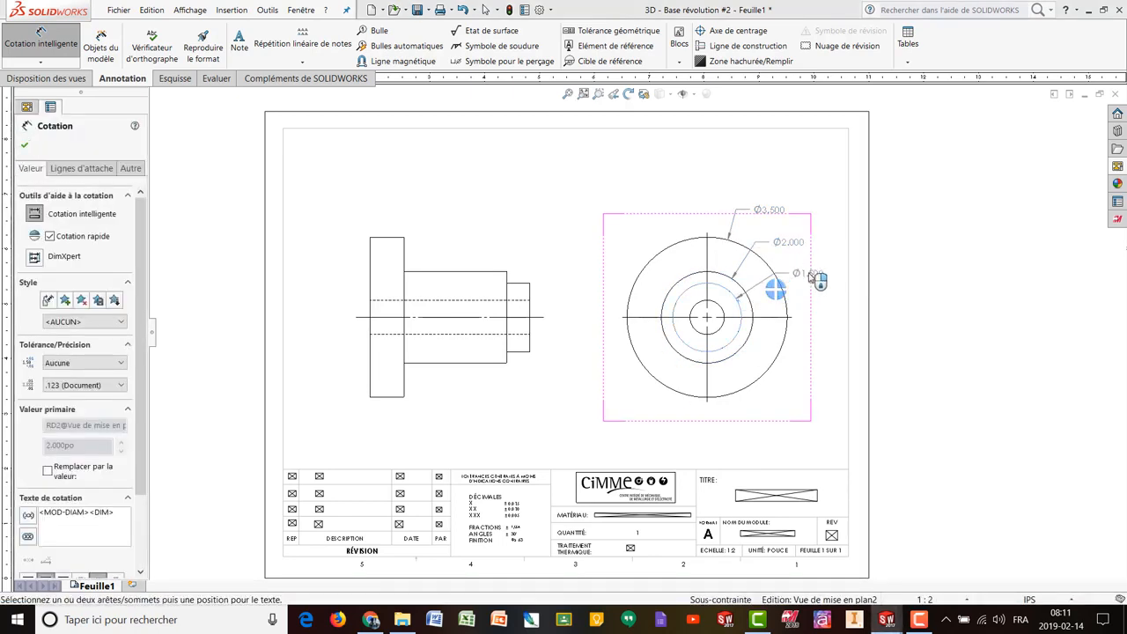
click(819, 280)
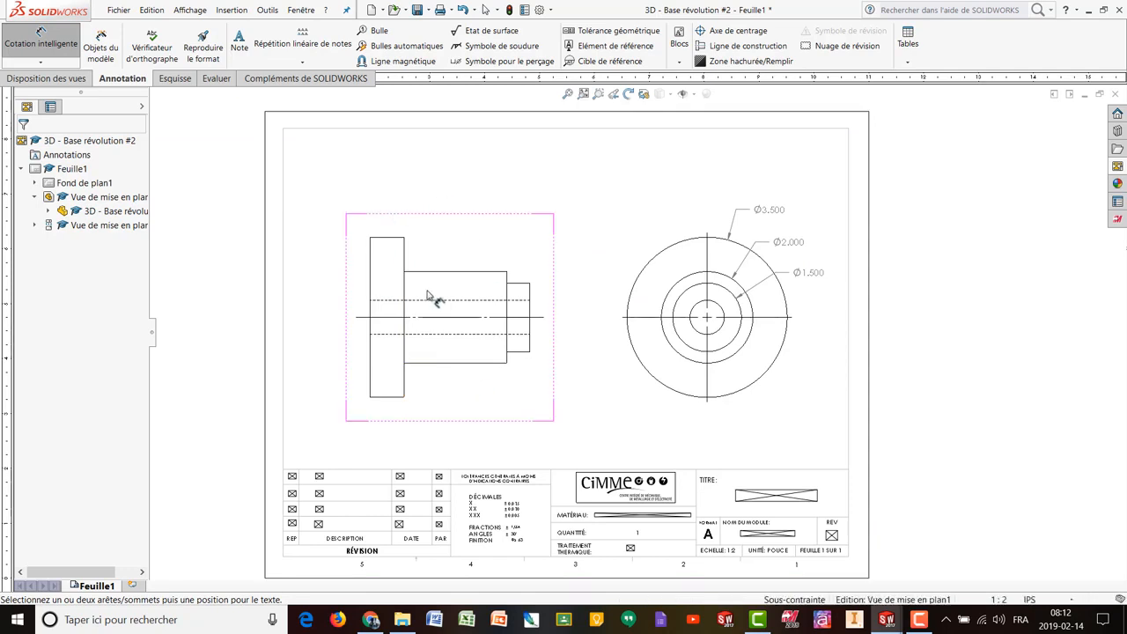
Step: Delete the diameter dimensions of the two intermediate circles from the side view
key(Escape)
click(791, 243)
key(Delete)
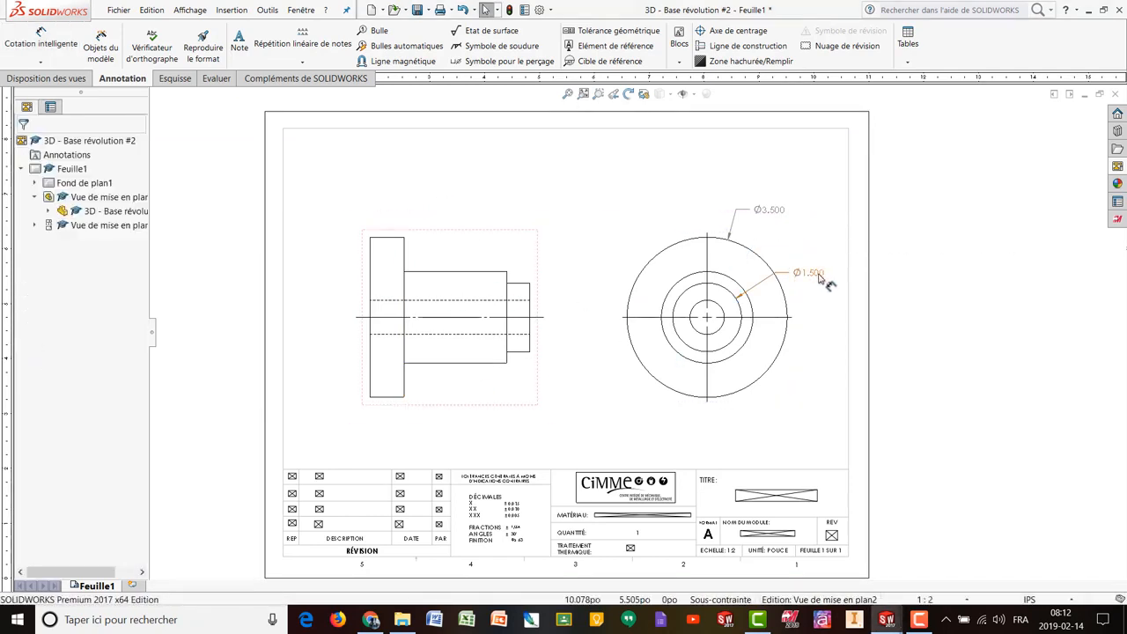
click(819, 277)
key(Delete)
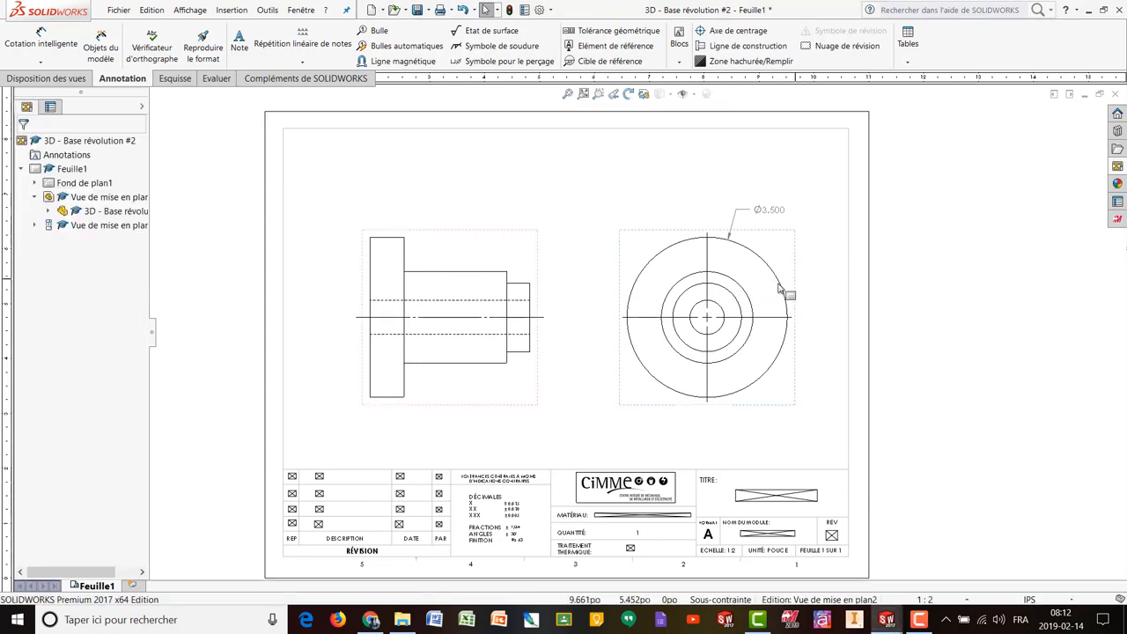
Step: Dimension the diameters of the middle cylinder and the small end in the front view, placing both right of the part
click(41, 39)
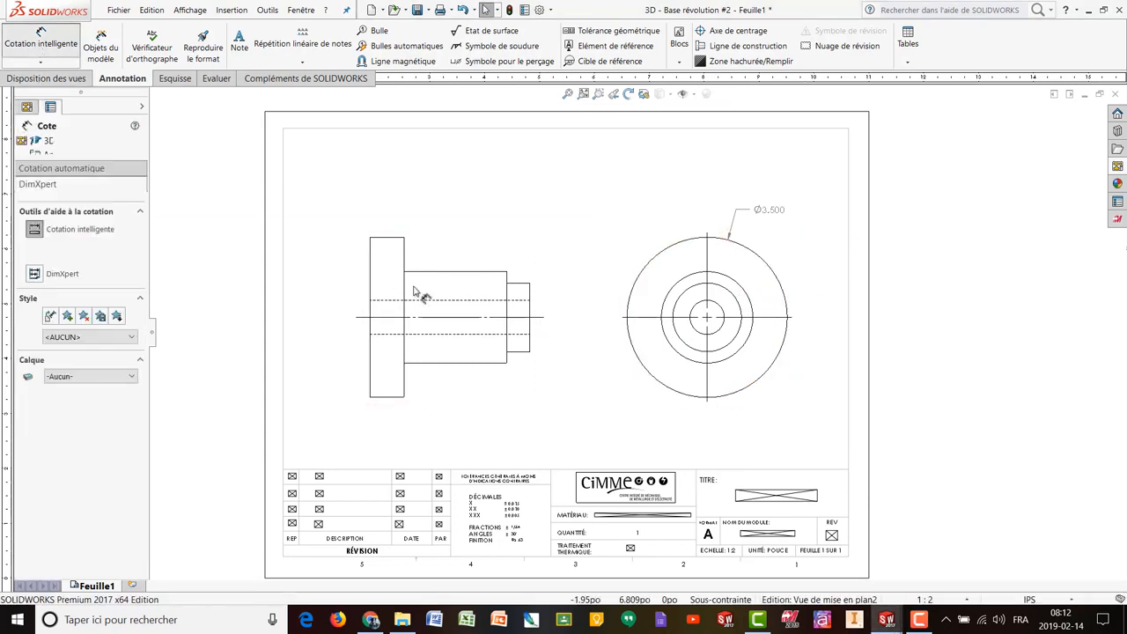
click(498, 302)
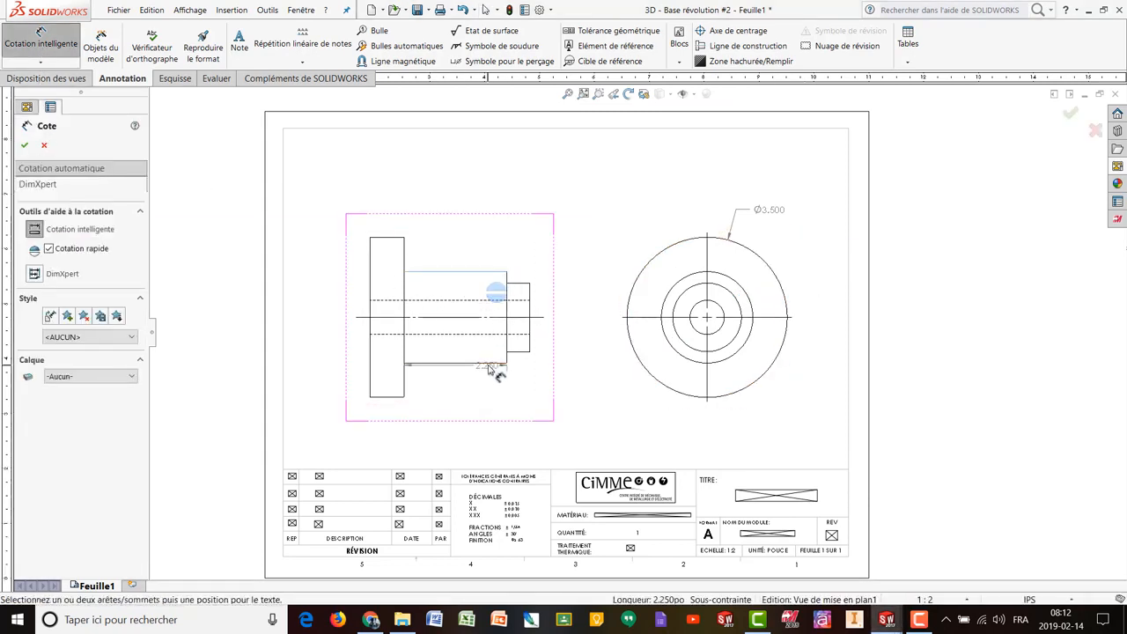
click(489, 364)
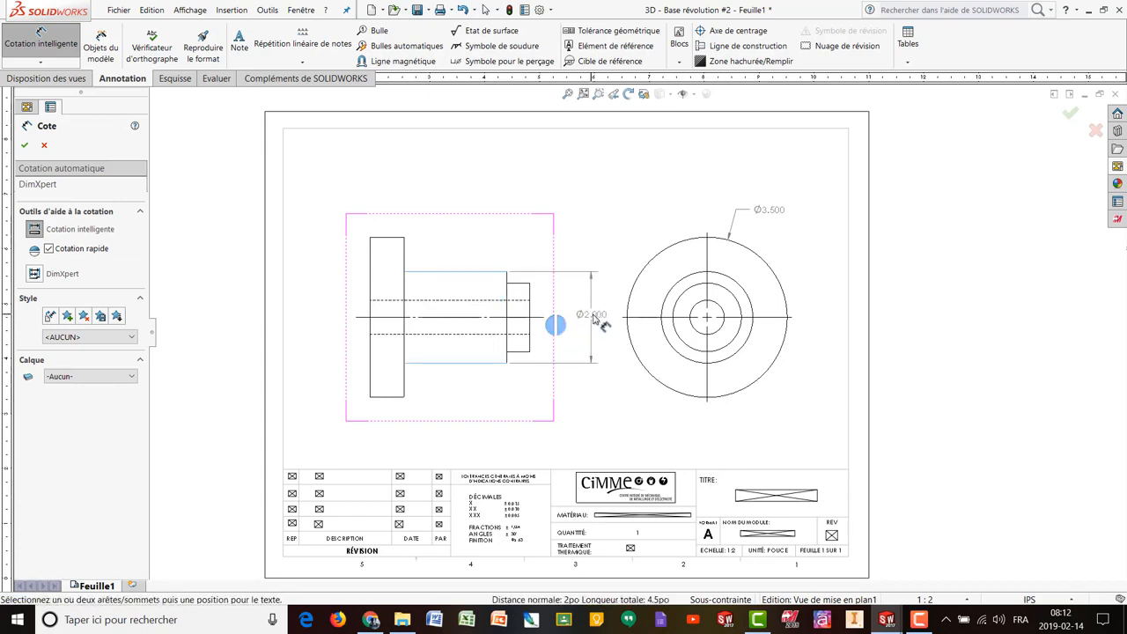
click(603, 323)
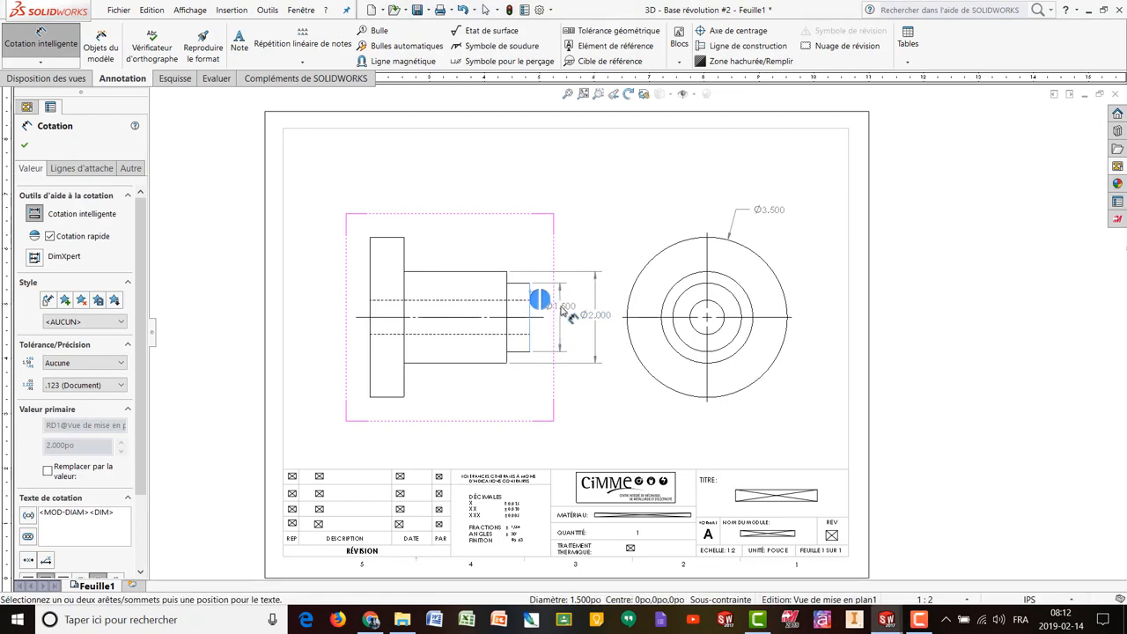
click(544, 300)
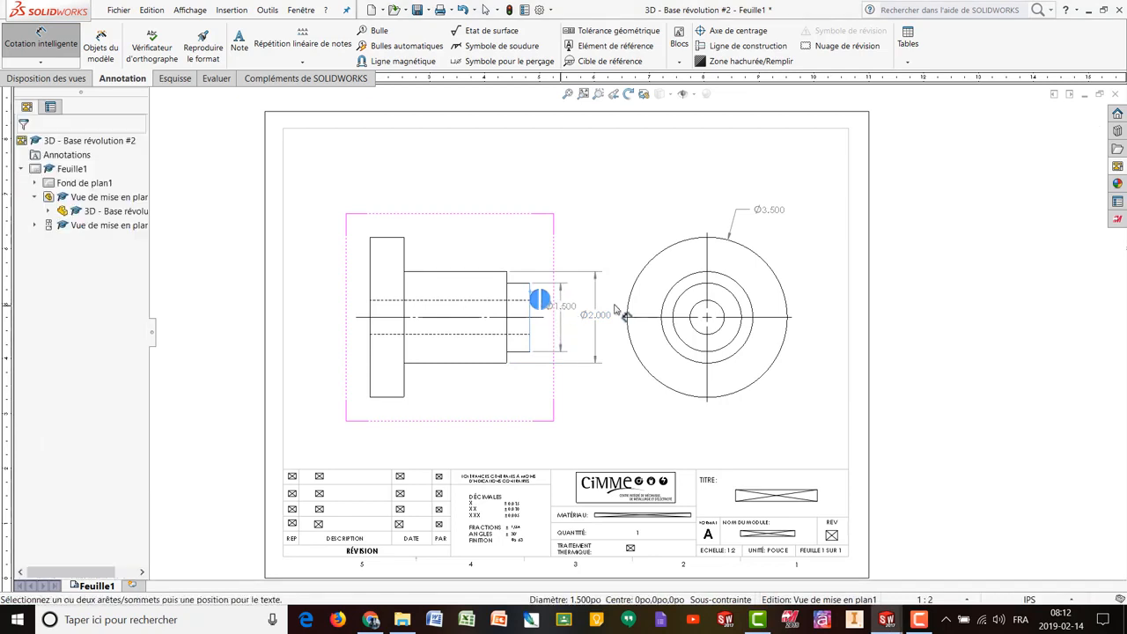
key(Escape)
Step: Widen the gap between the views by moving the side view slightly right and the front view slightly left
click(672, 234)
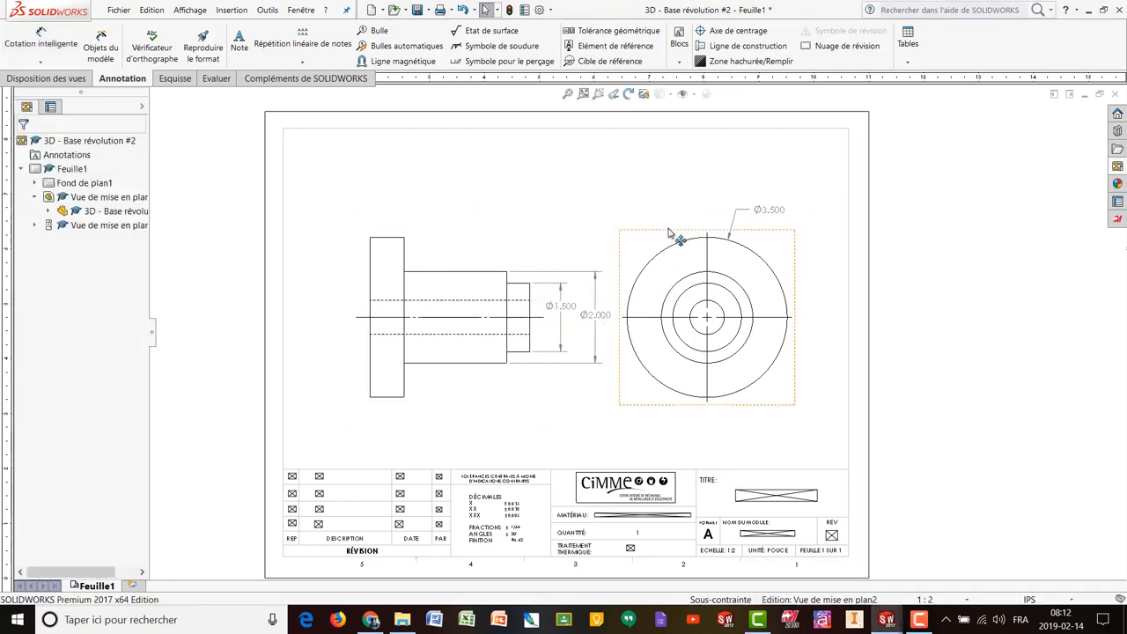
drag(674, 234, 696, 234)
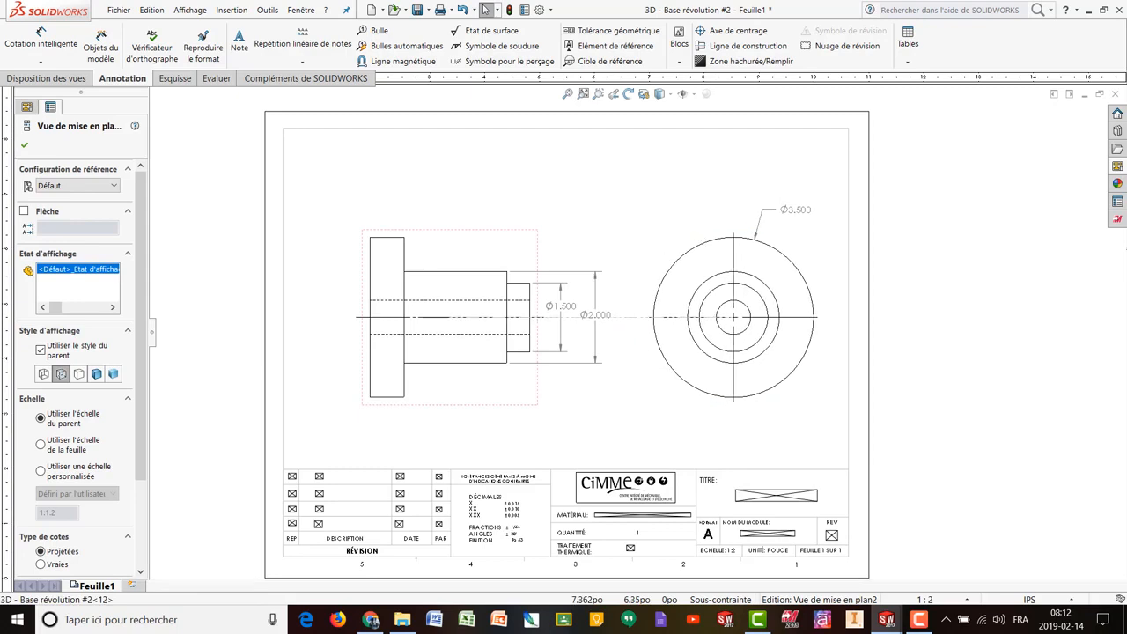
drag(453, 235, 429, 233)
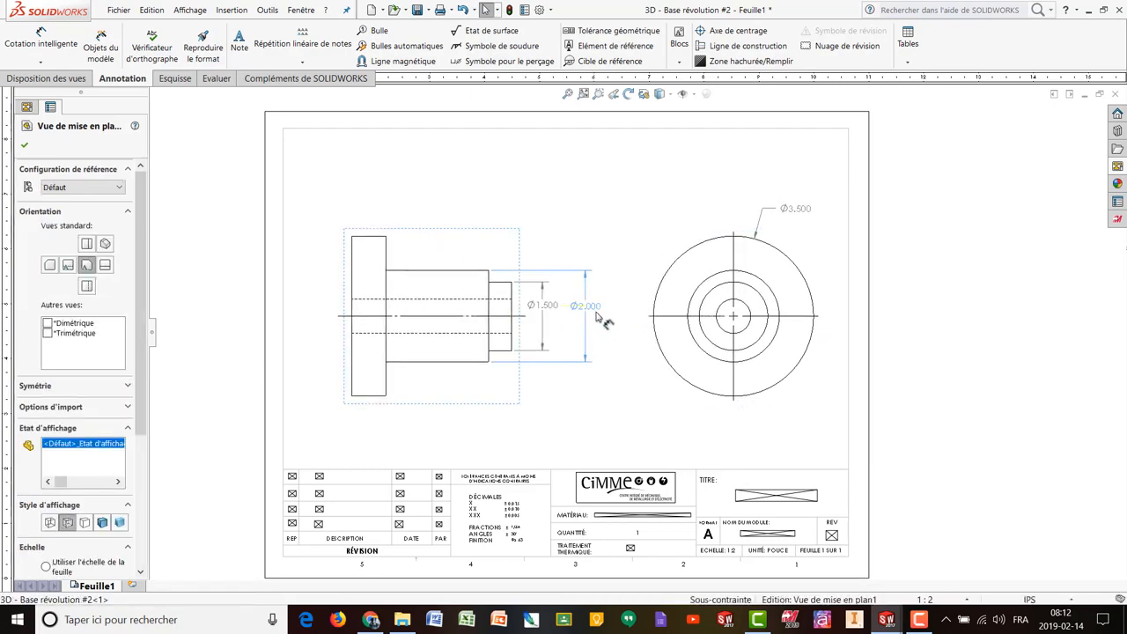
Step: Lower the middle cylinder's diameter text to the centerline and shift the small end's diameter dimension slightly outward
drag(596, 312, 598, 316)
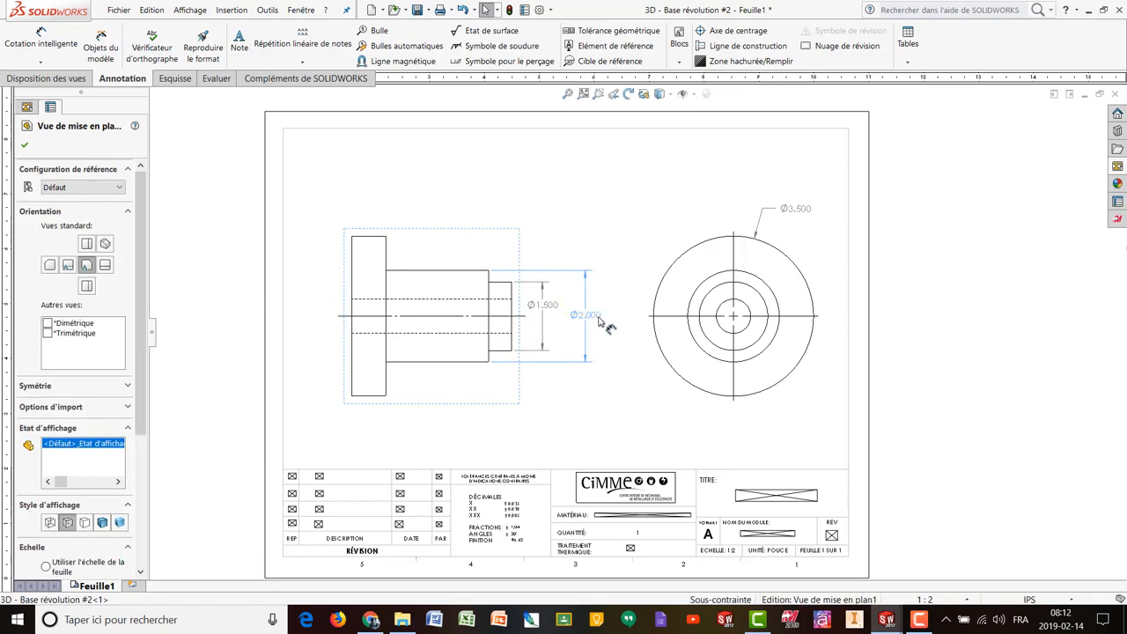
click(544, 305)
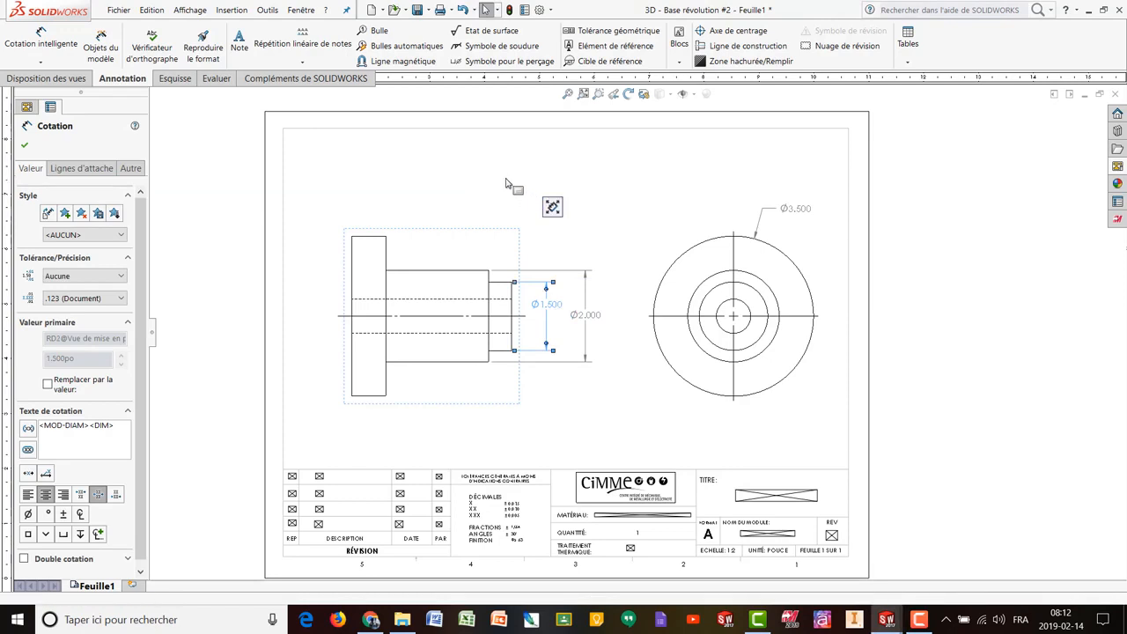
click(525, 222)
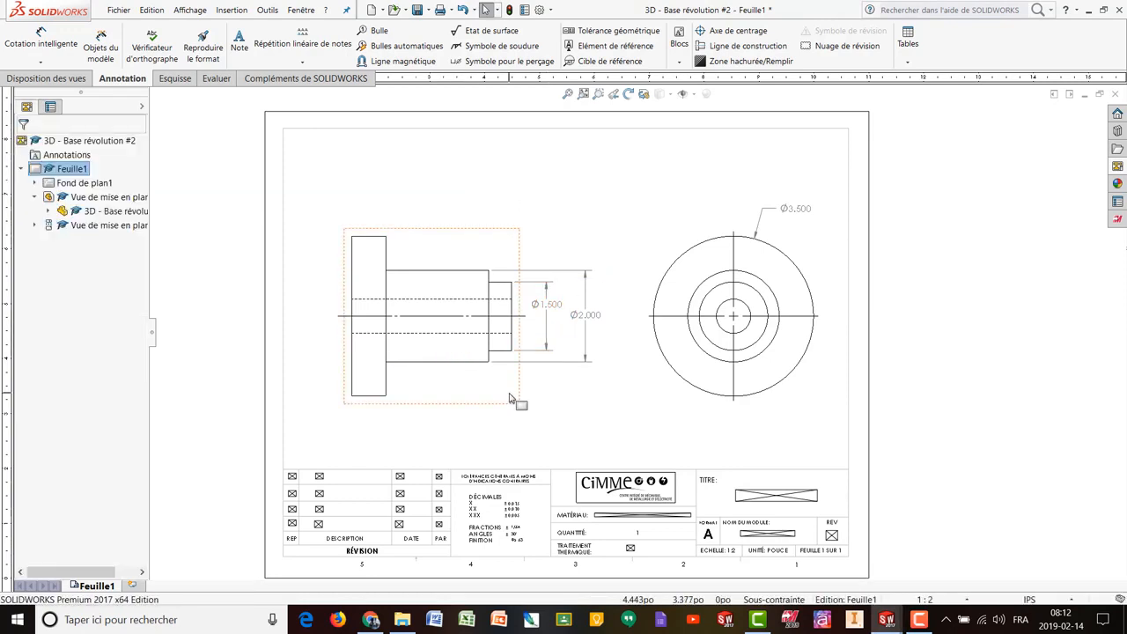
Step: Dimension the bore's diameter between its hidden lines in the front view, placing it left of the flange
click(40, 40)
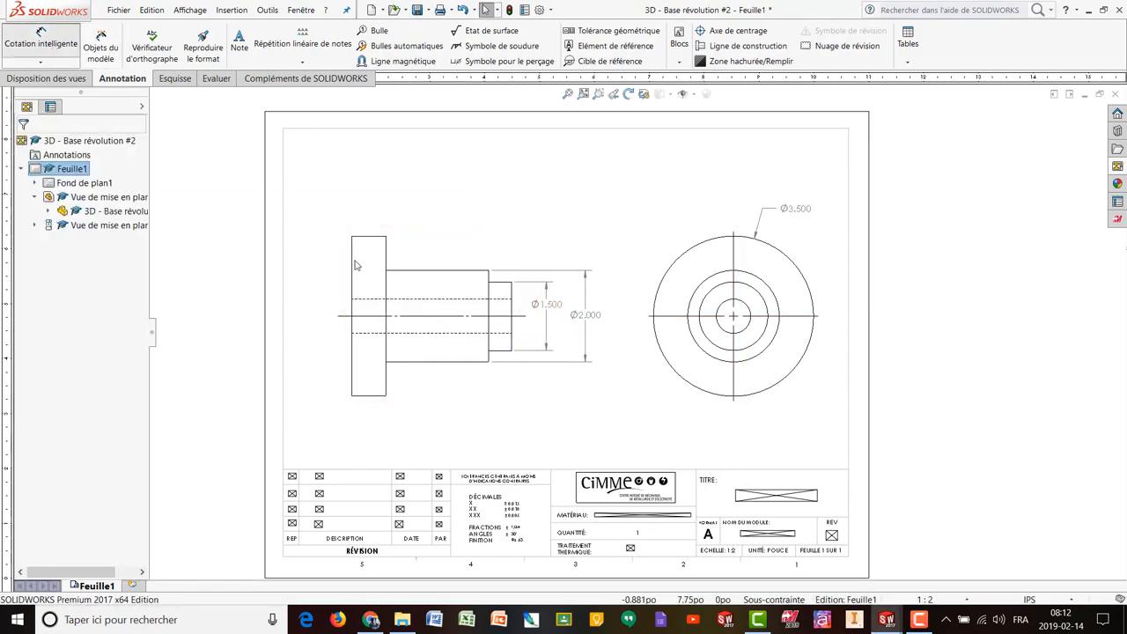
click(416, 306)
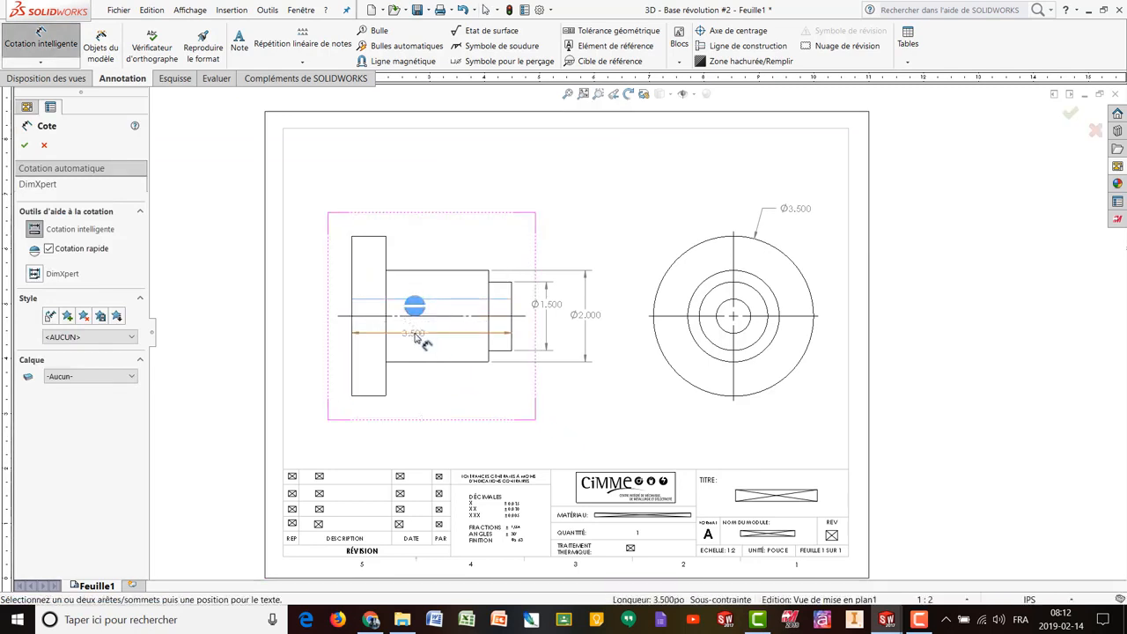
click(385, 326)
click(313, 321)
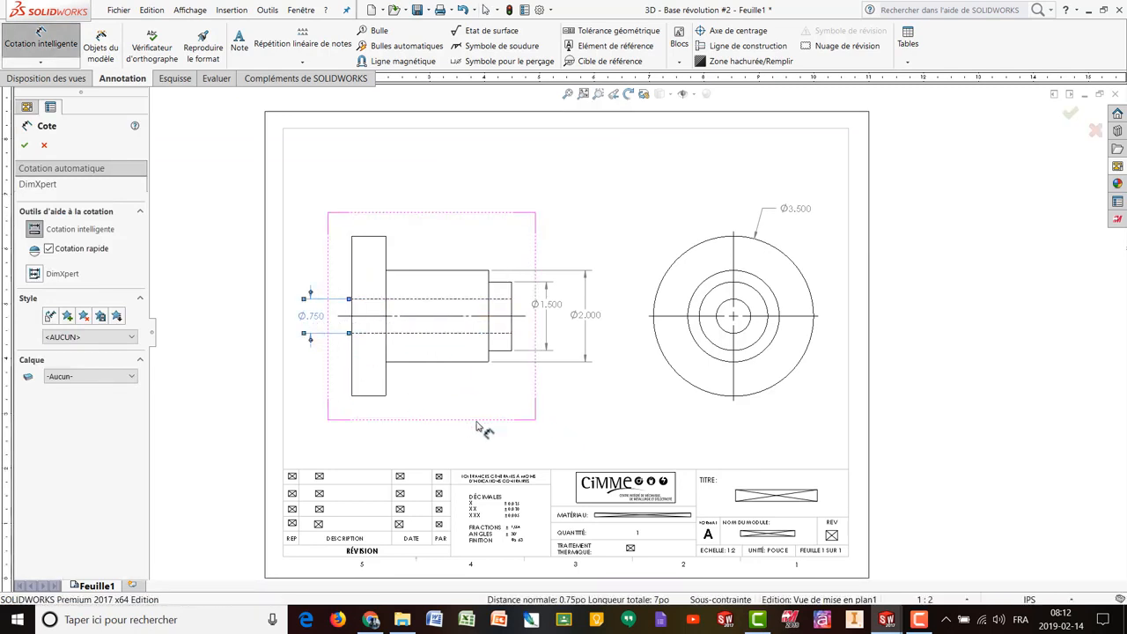
key(Escape)
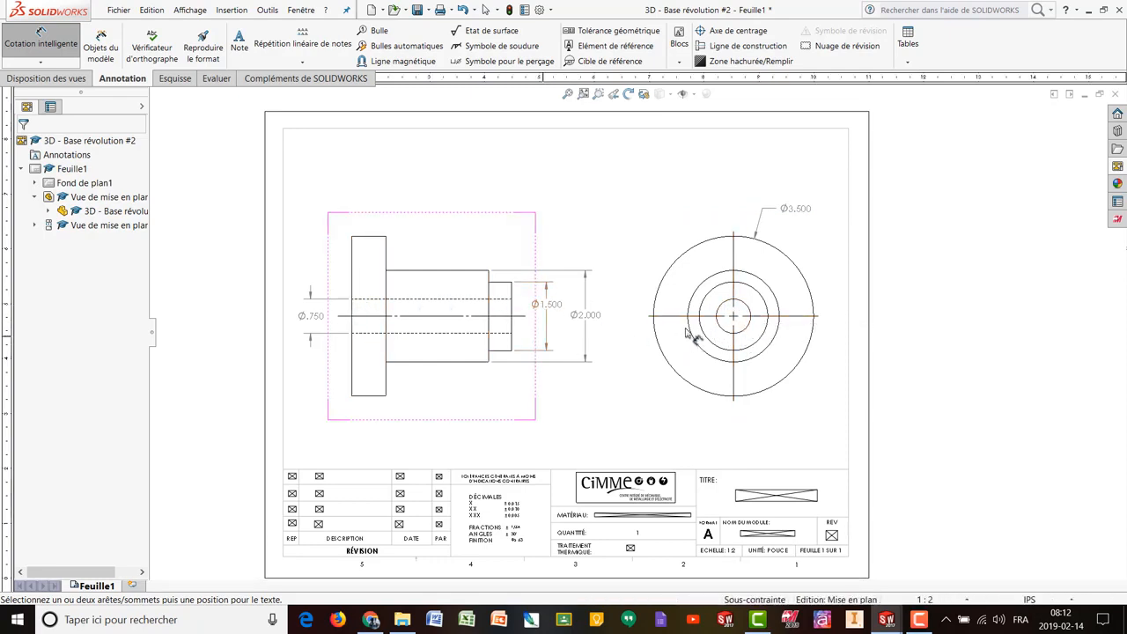
Step: Dimension the central bore's diameter in the side view and place its text at the upper left of the circles
click(729, 308)
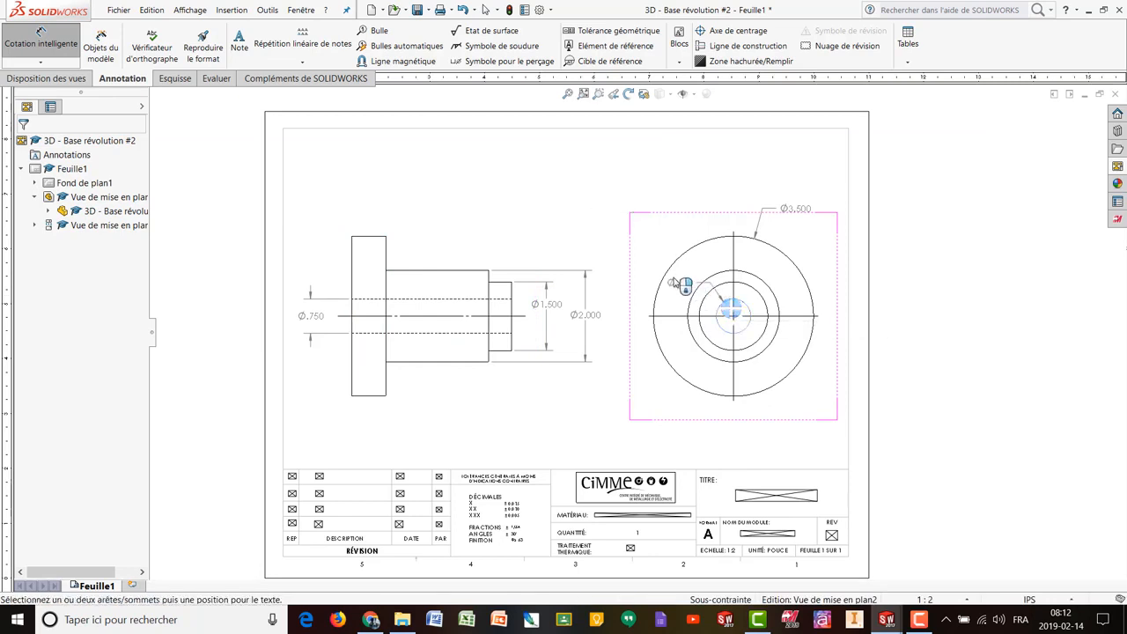
click(635, 244)
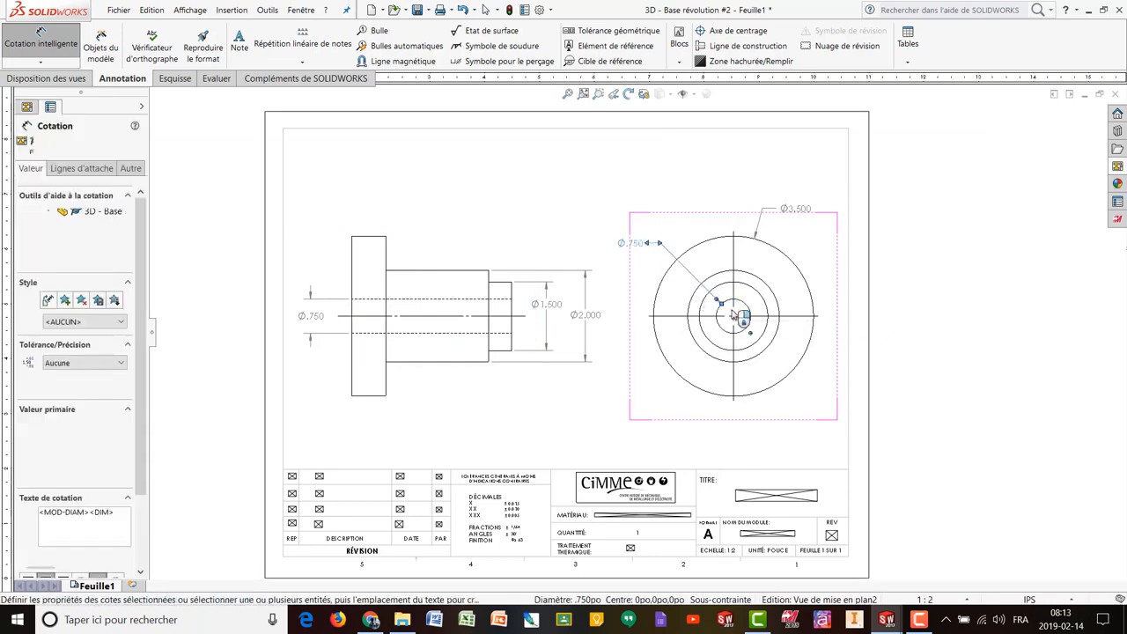
click(599, 240)
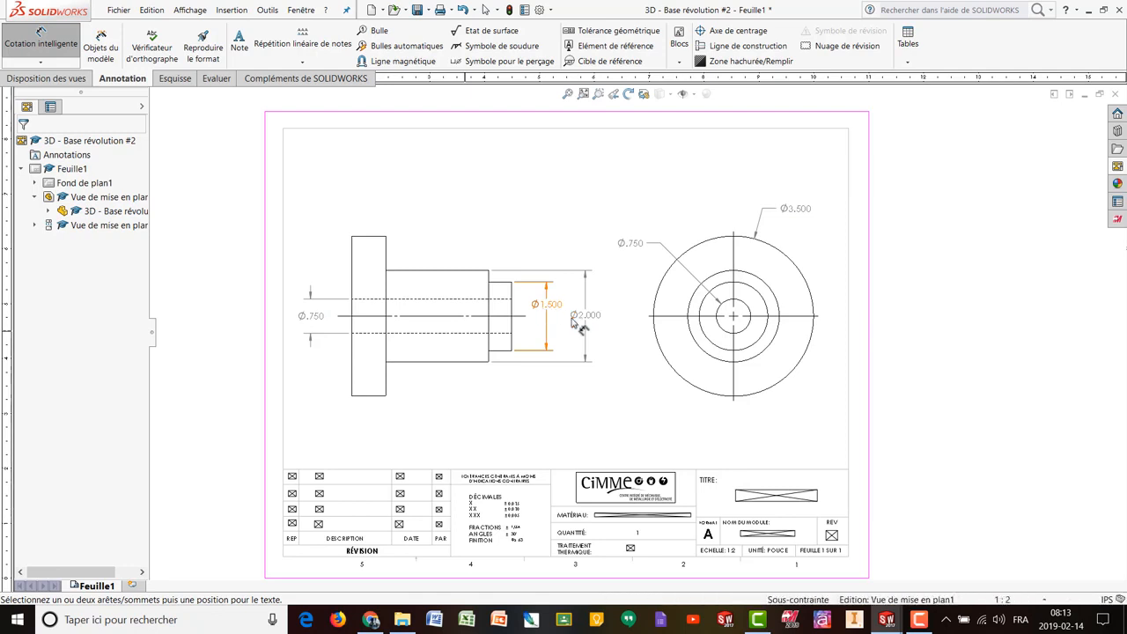
Step: Delete the bore's diameter dimension from the front view
key(Escape)
click(315, 323)
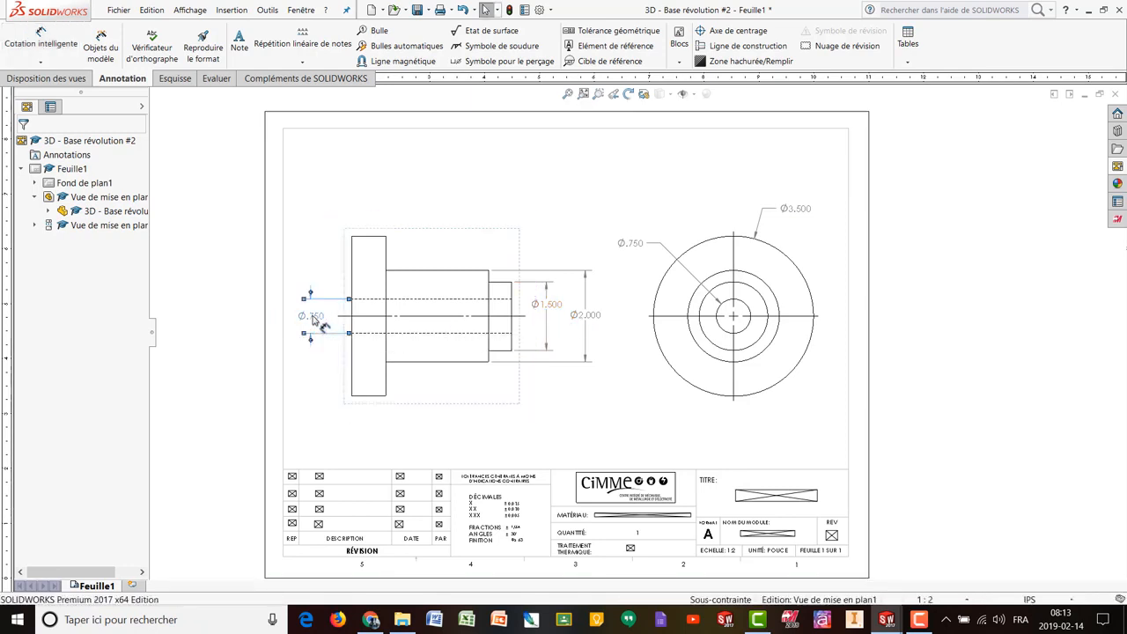
key(Delete)
click(317, 205)
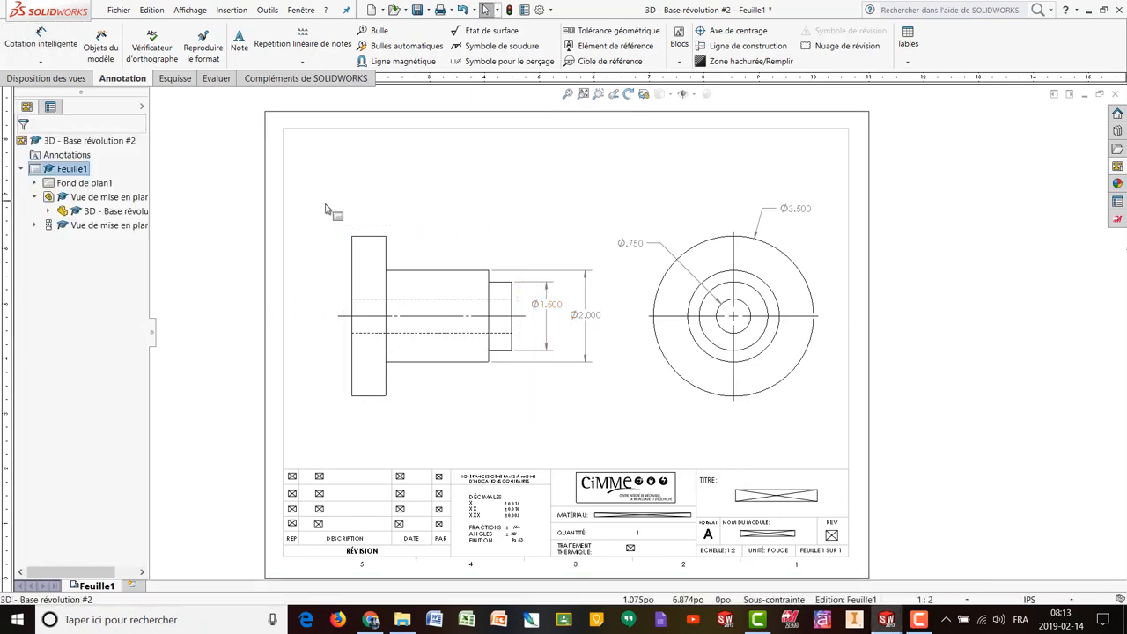
Step: Dimension the small end's length in the front view, placing the dimension below the part with its text to the right
click(46, 44)
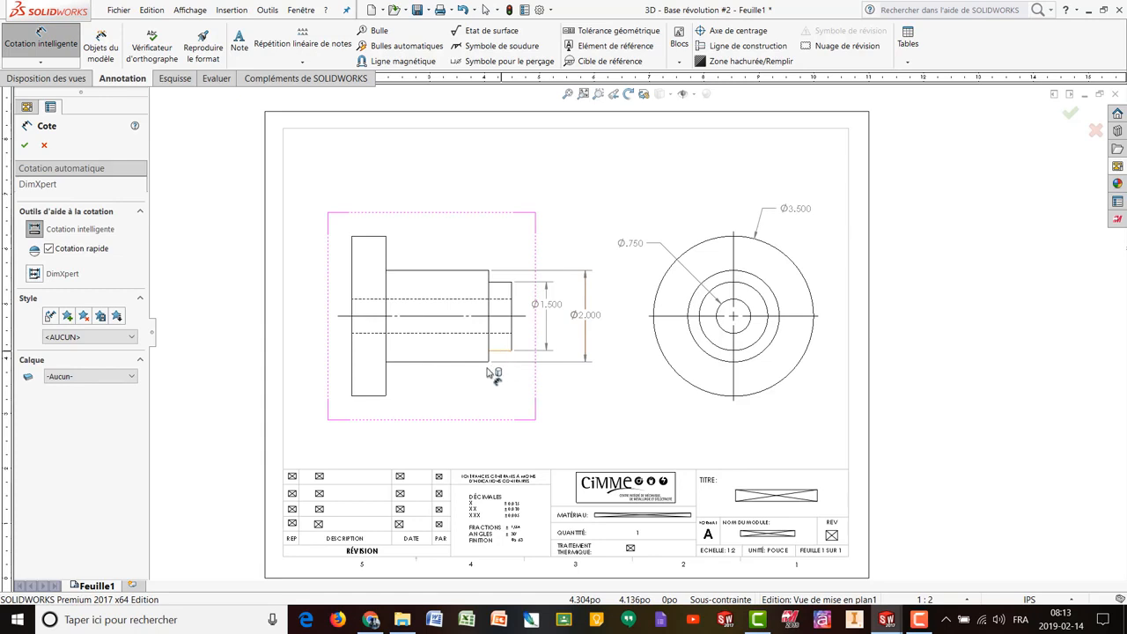
scroll(499, 398, down, 3)
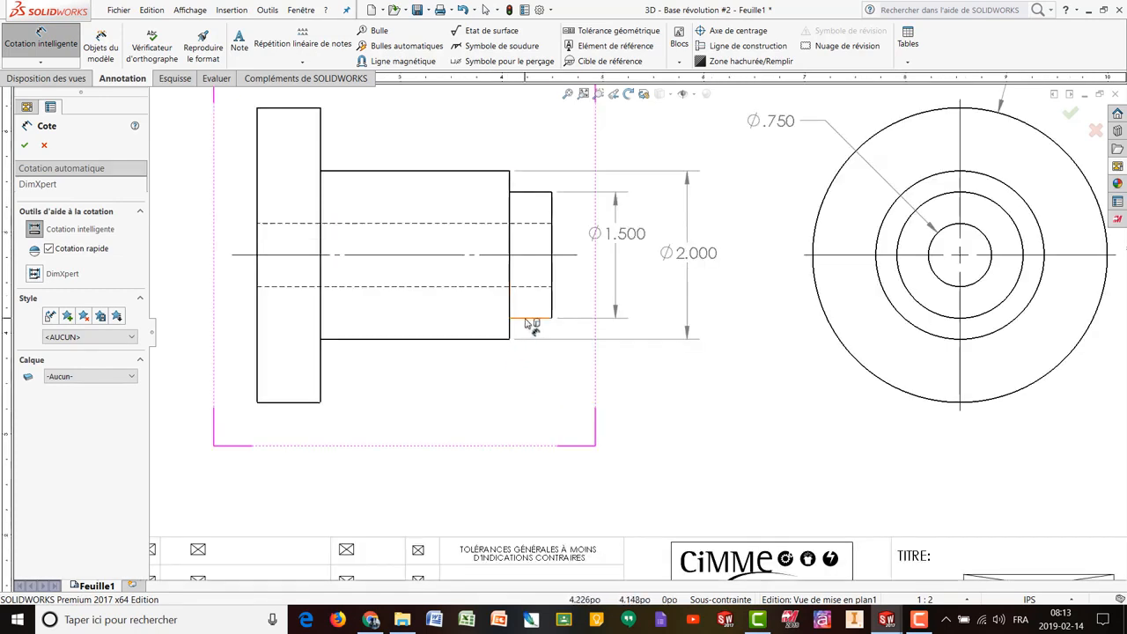
click(532, 321)
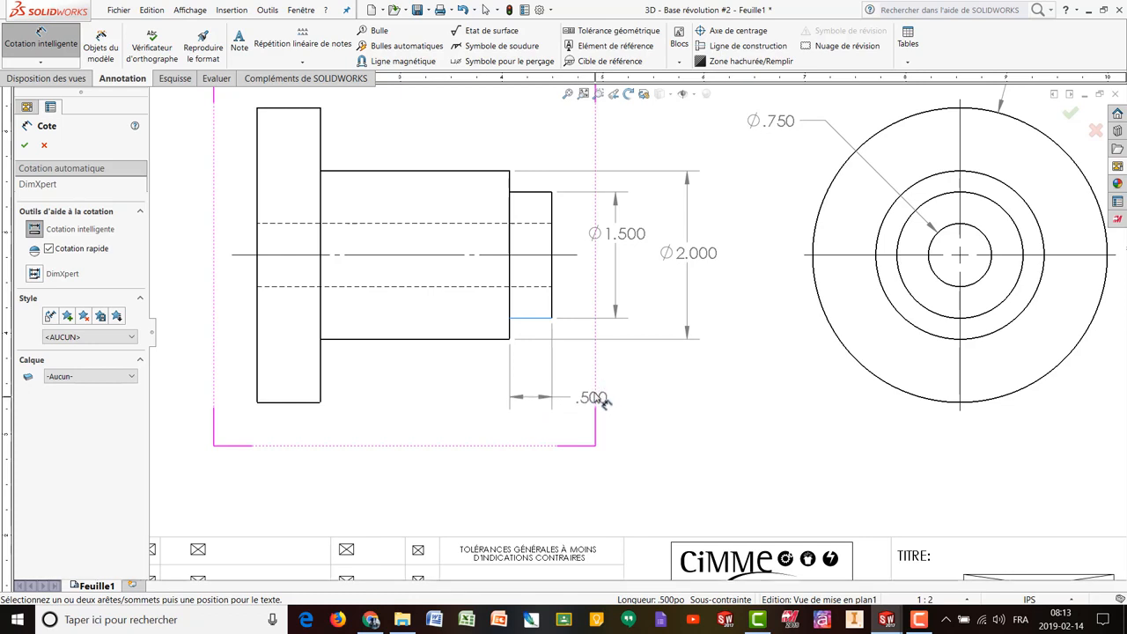
click(597, 393)
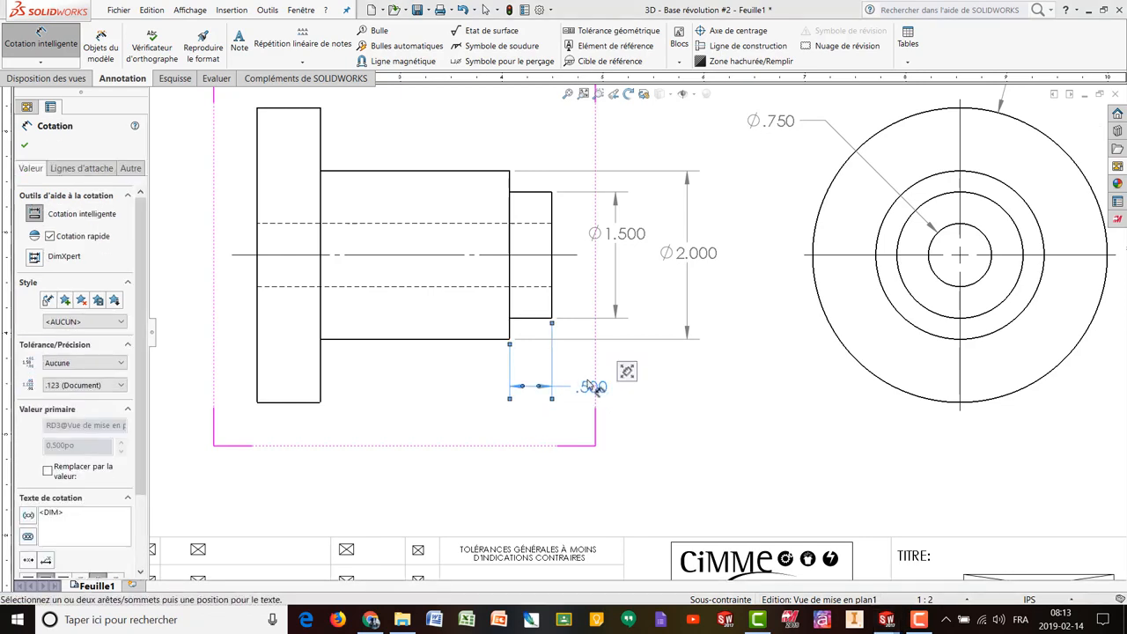
Step: Dimension from the small end face to the flange's inner face and to its outer face, stacking both dimensions below the front view
click(552, 282)
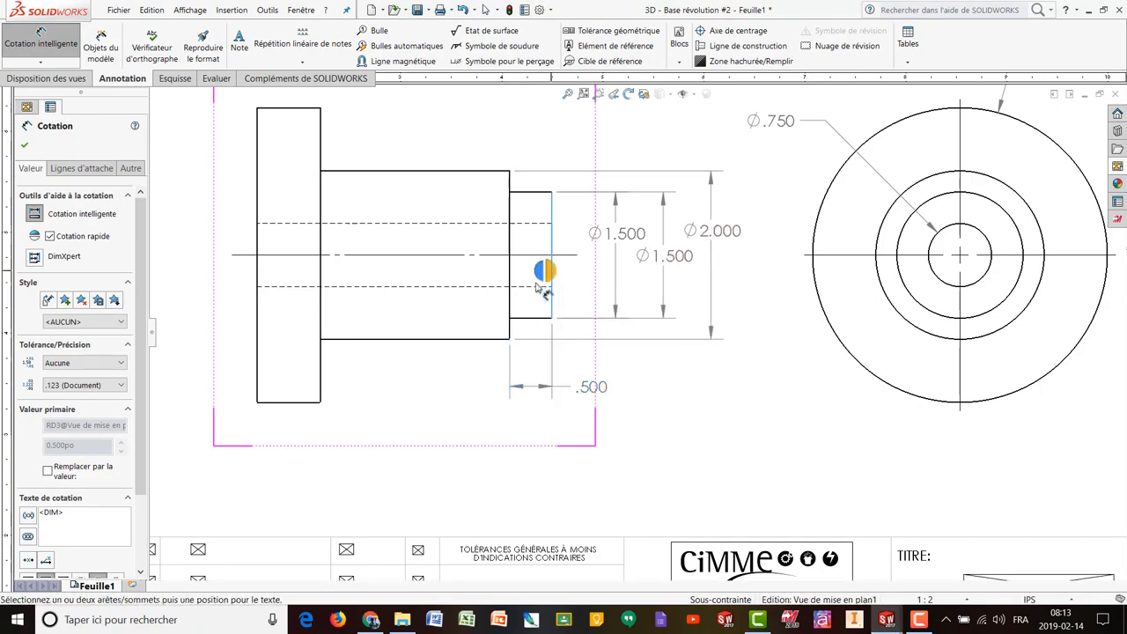
click(321, 310)
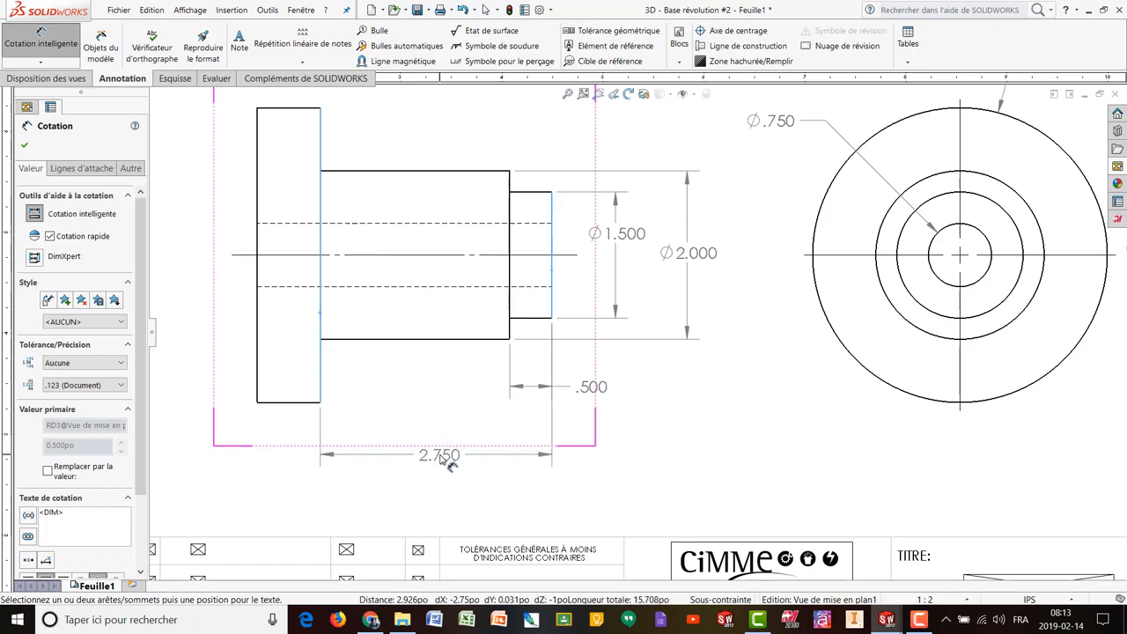
click(445, 455)
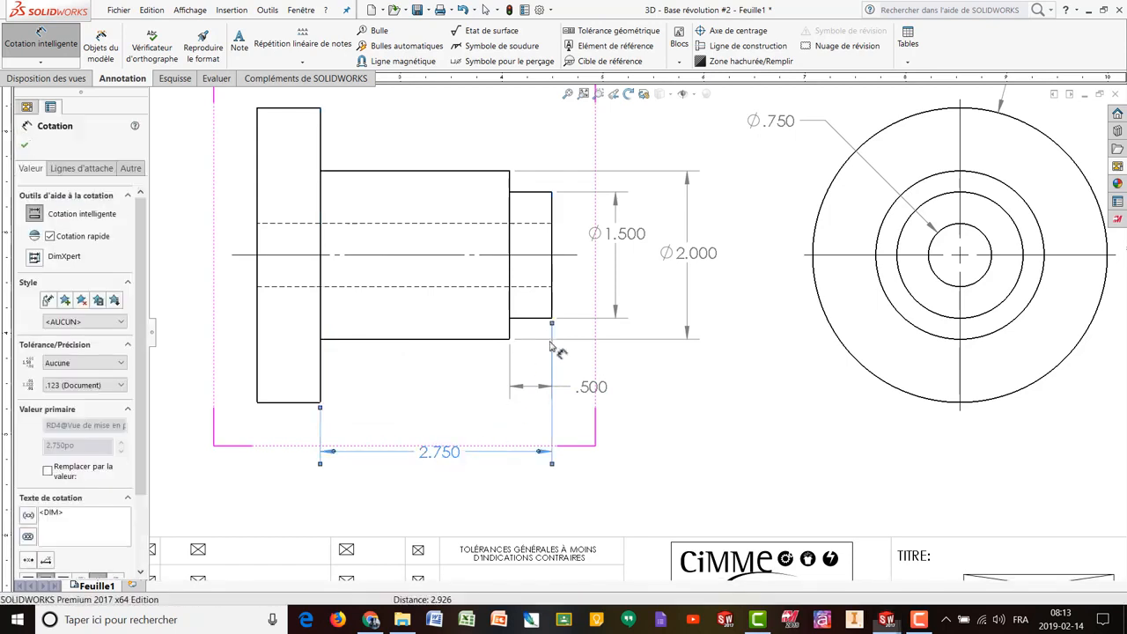
click(553, 246)
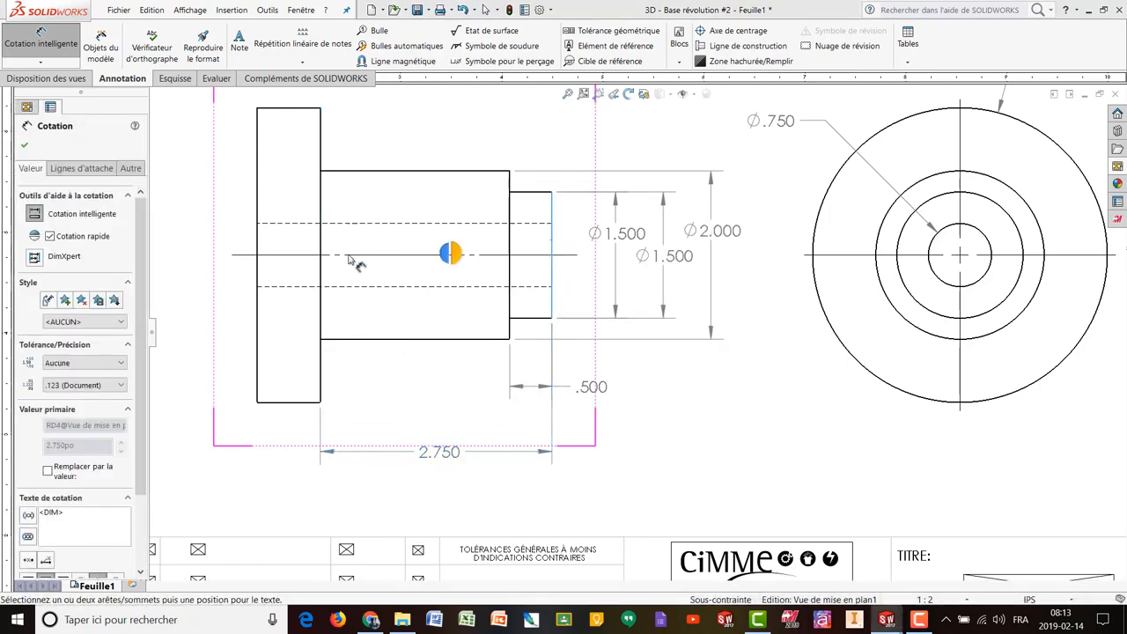
click(257, 243)
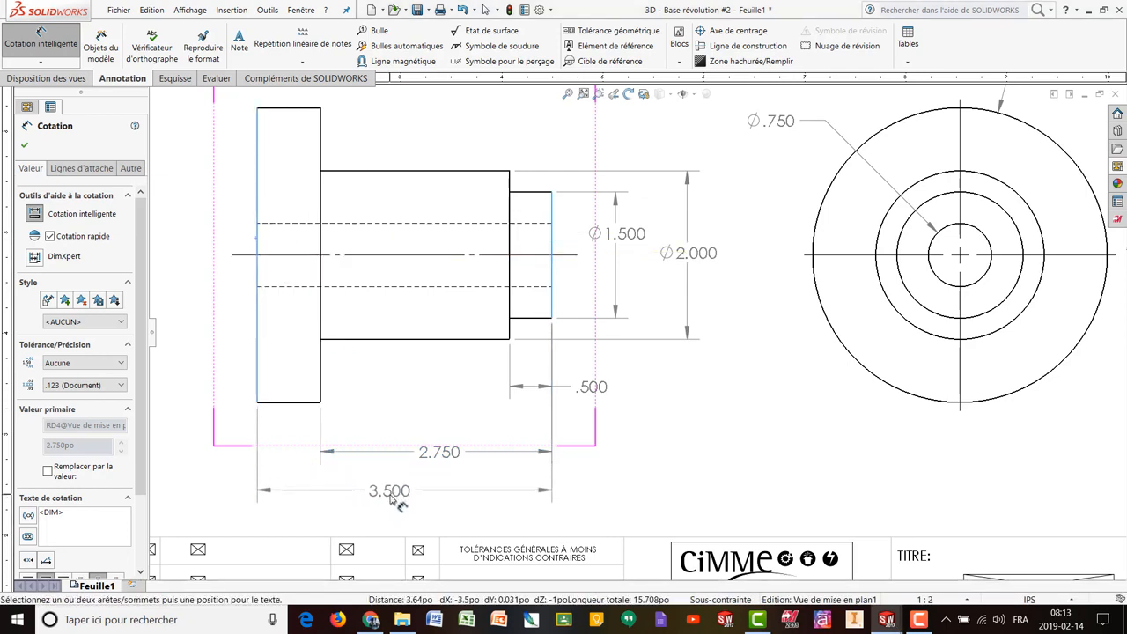
click(392, 492)
click(708, 455)
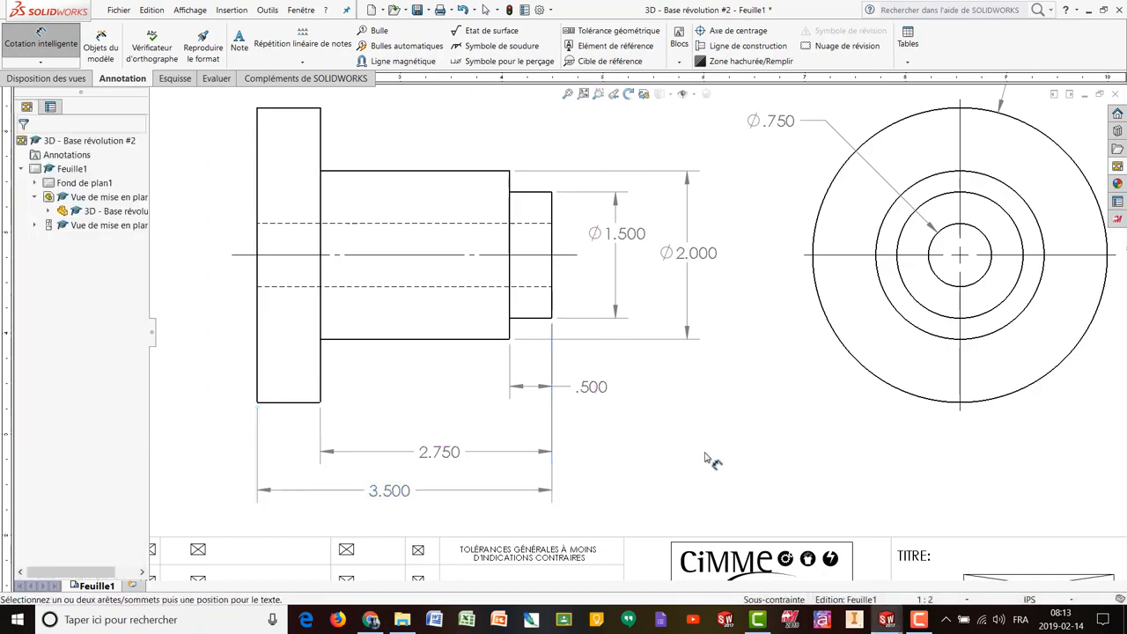
Step: Move the front view and its aligned side view higher on the sheet, and place the front view's two diameter dimensions farther from the part
scroll(713, 451, up, 3)
scroll(805, 317, up, 2)
scroll(806, 291, down, 1)
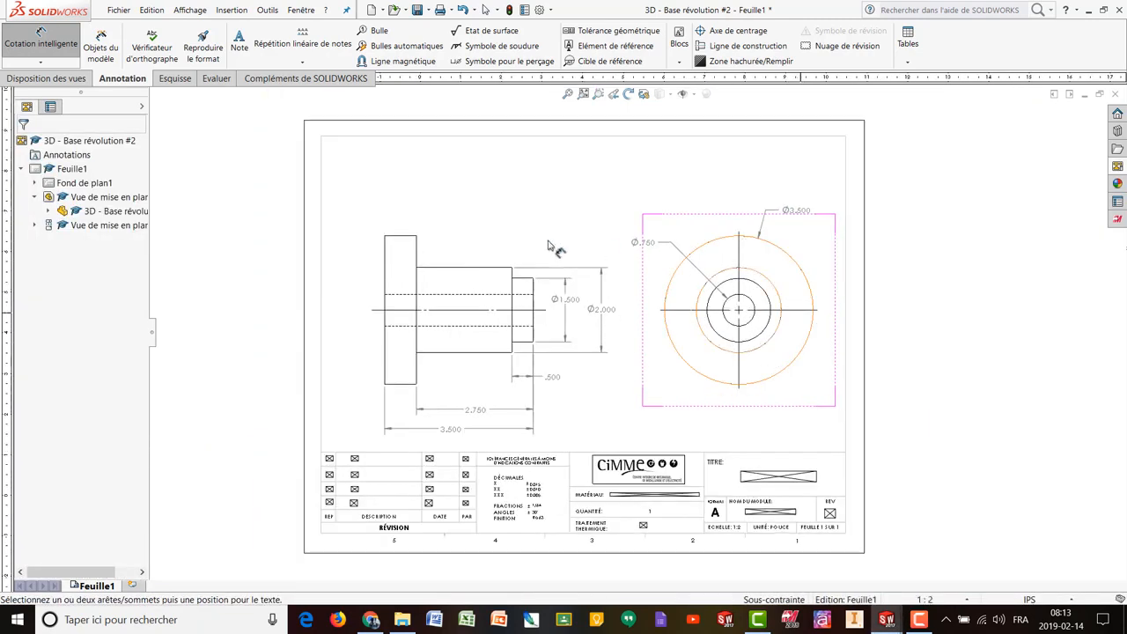
key(Escape)
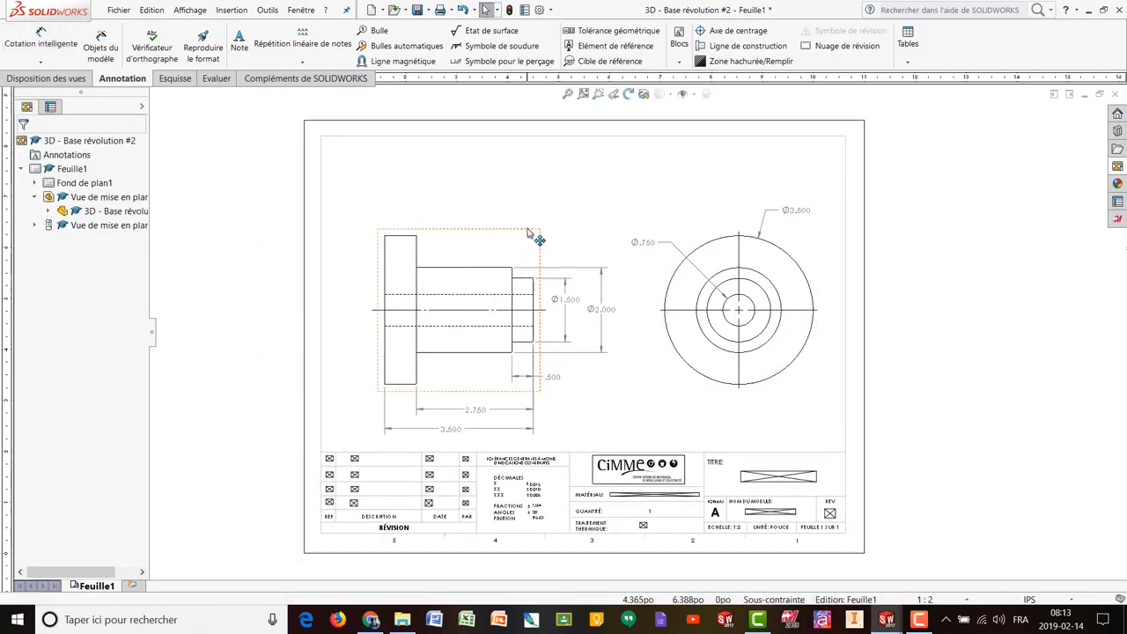
drag(528, 233, 529, 204)
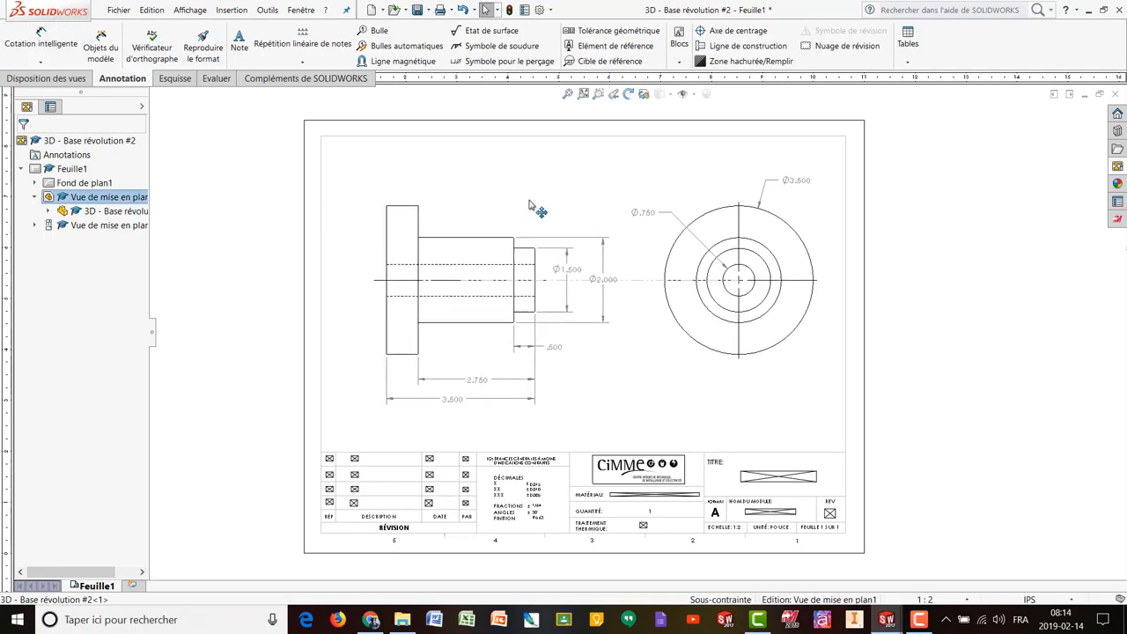
click(677, 386)
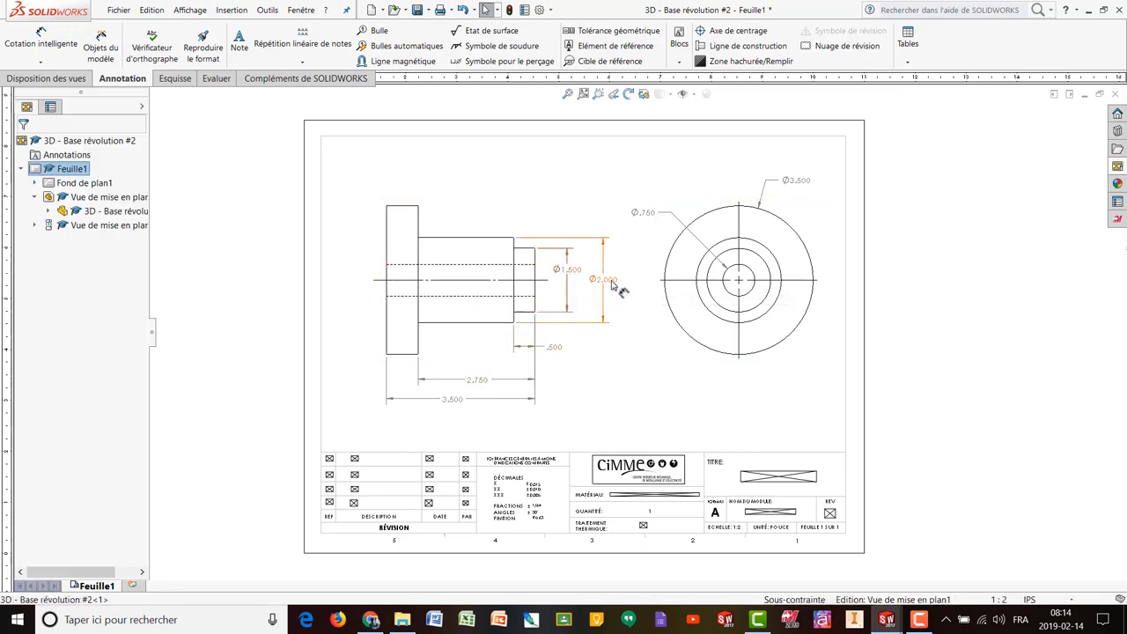
drag(609, 282, 583, 280)
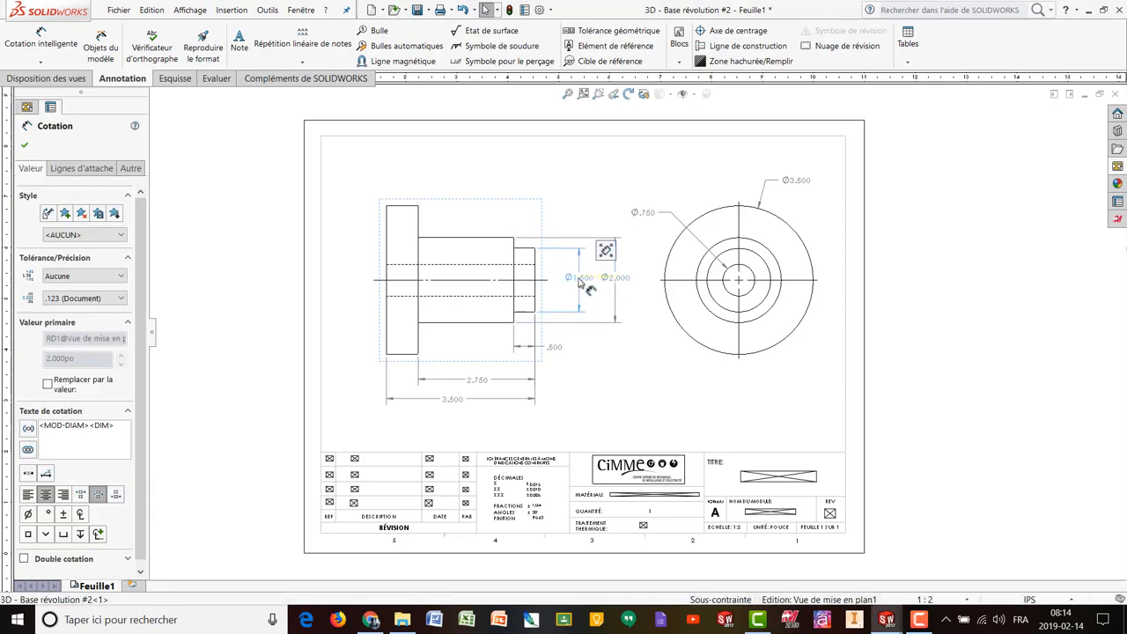
click(647, 369)
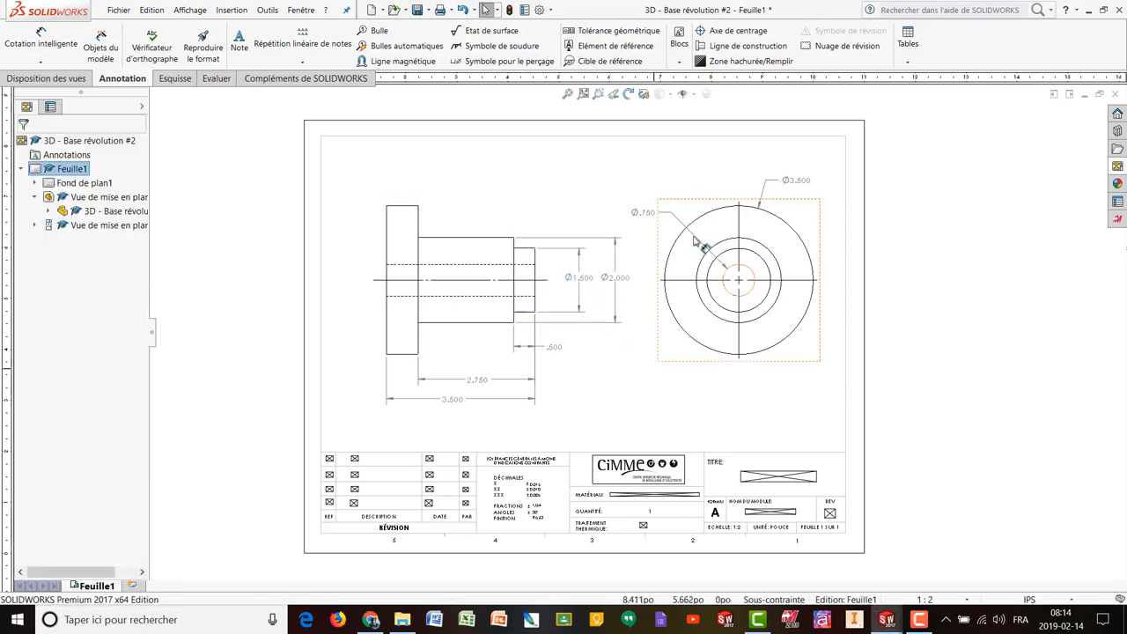
Step: Override the units of the bore's diameter dimension in the side view to show inches as fractions with a denominator of 64
scroll(727, 242, down, 3)
scroll(716, 234, down, 3)
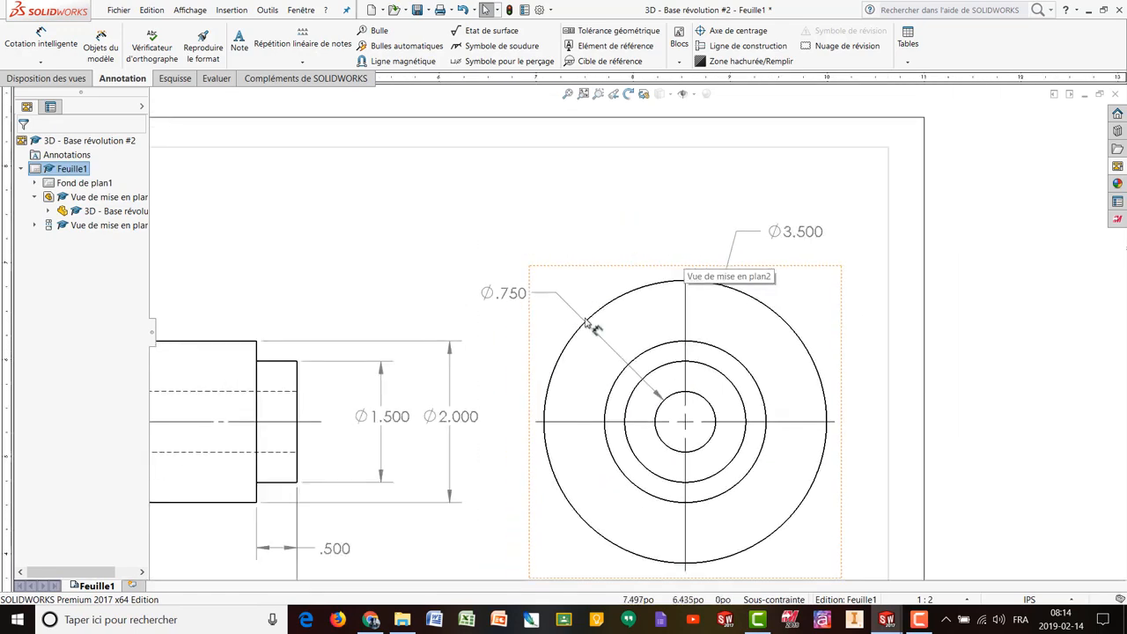
scroll(586, 319, down, 1)
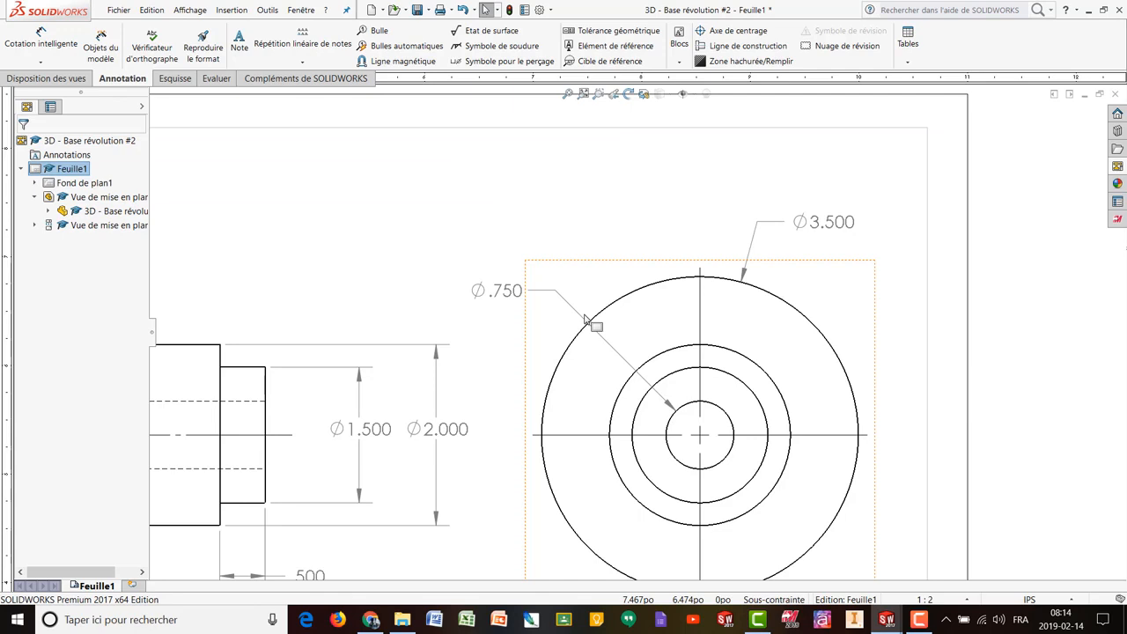
click(508, 294)
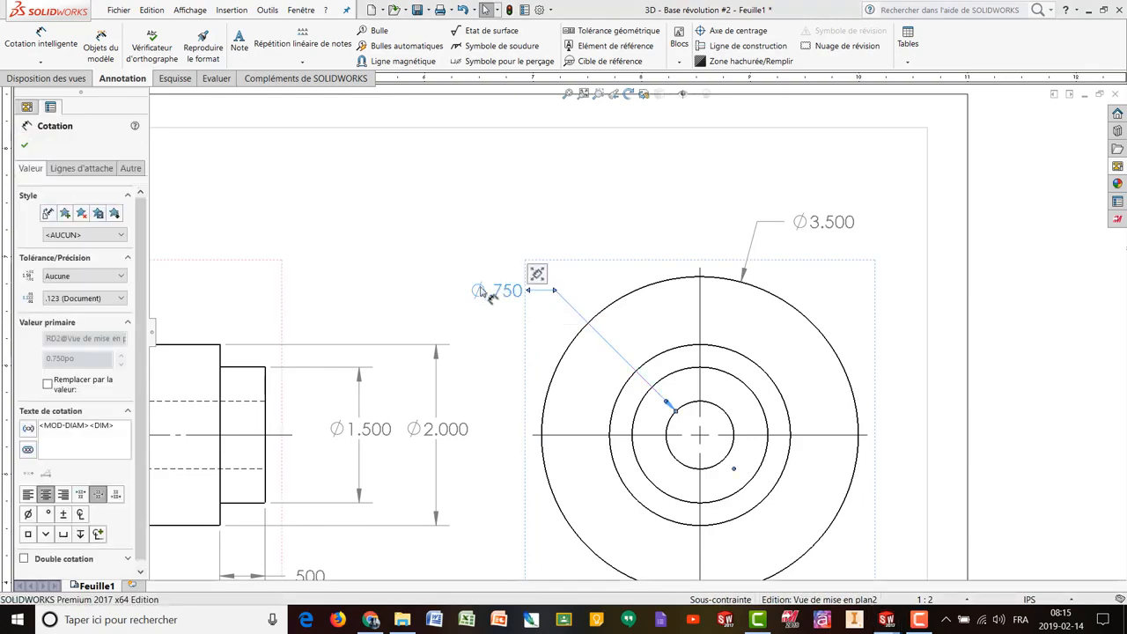
drag(154, 337, 211, 341)
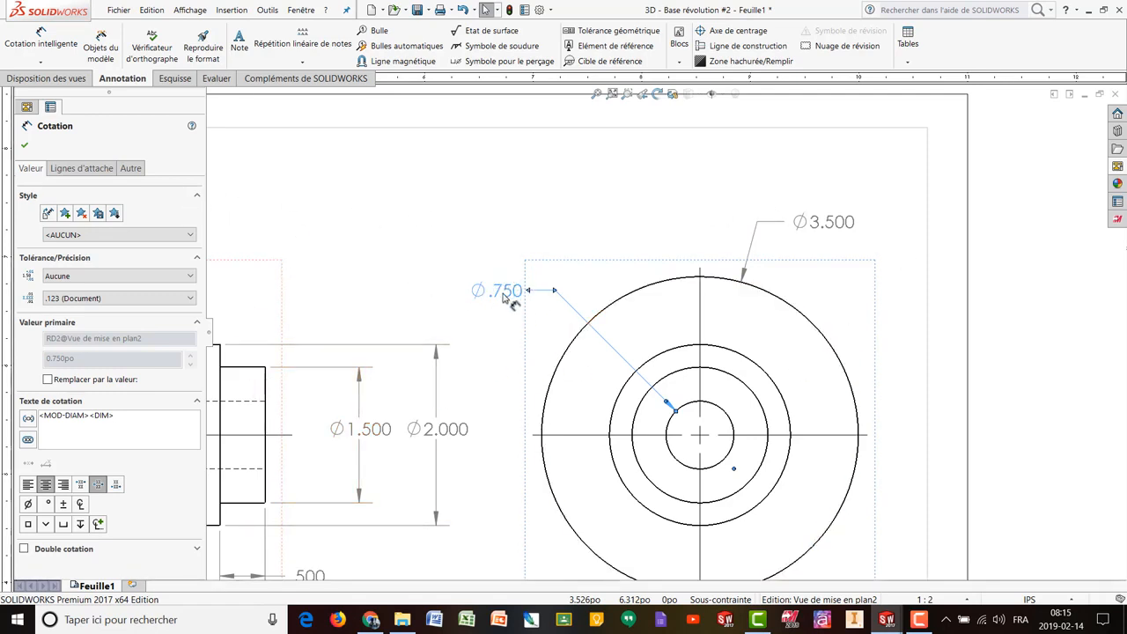
click(137, 171)
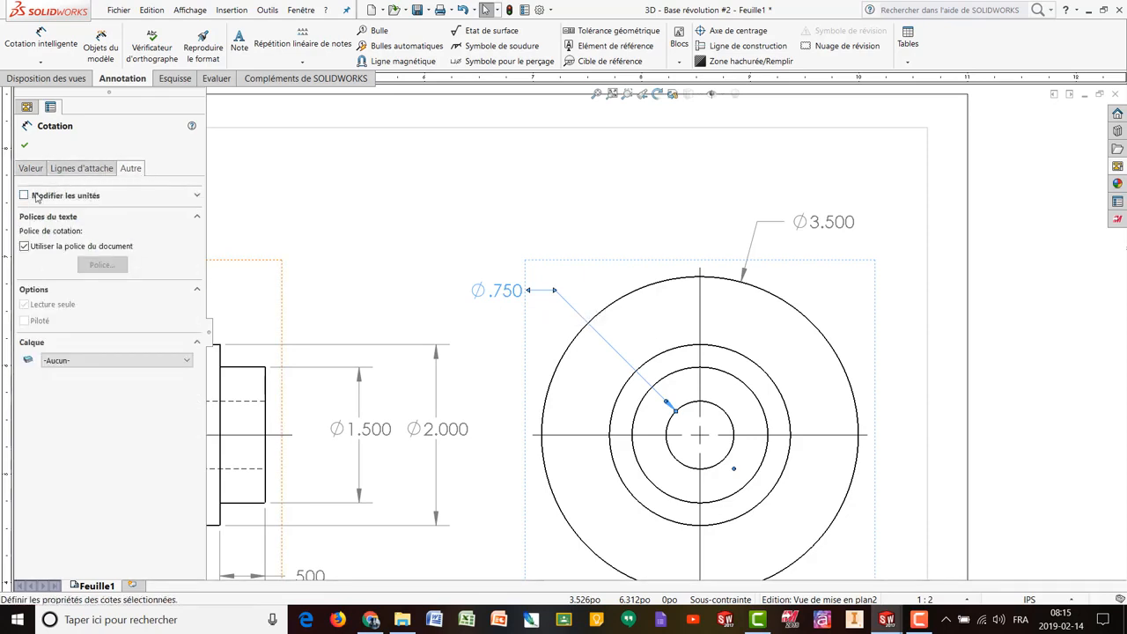
click(25, 195)
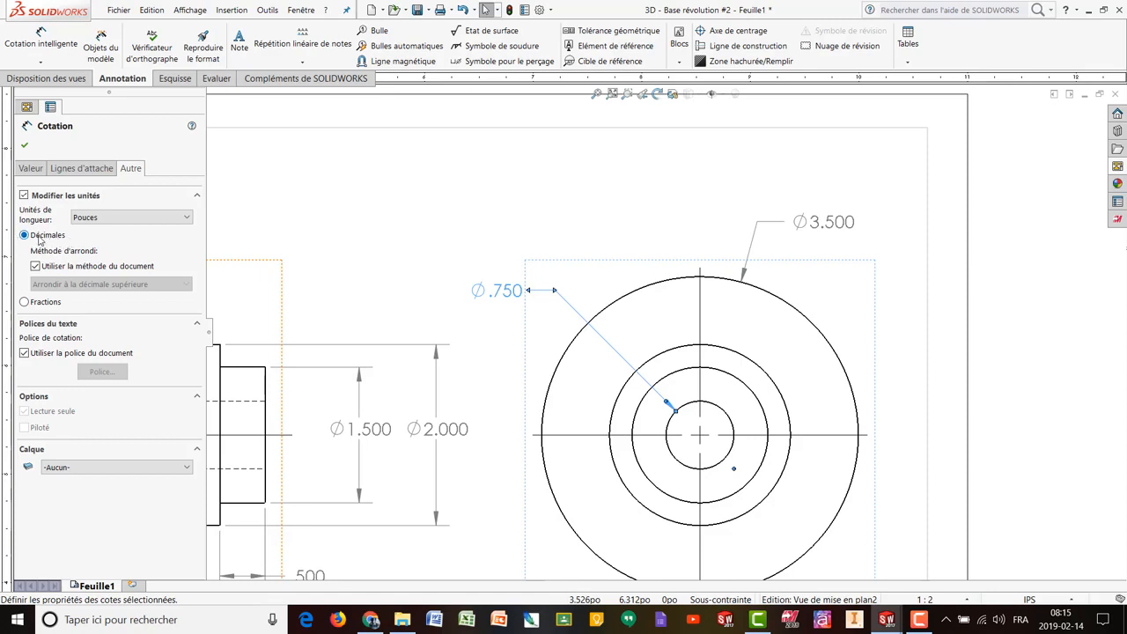
click(23, 302)
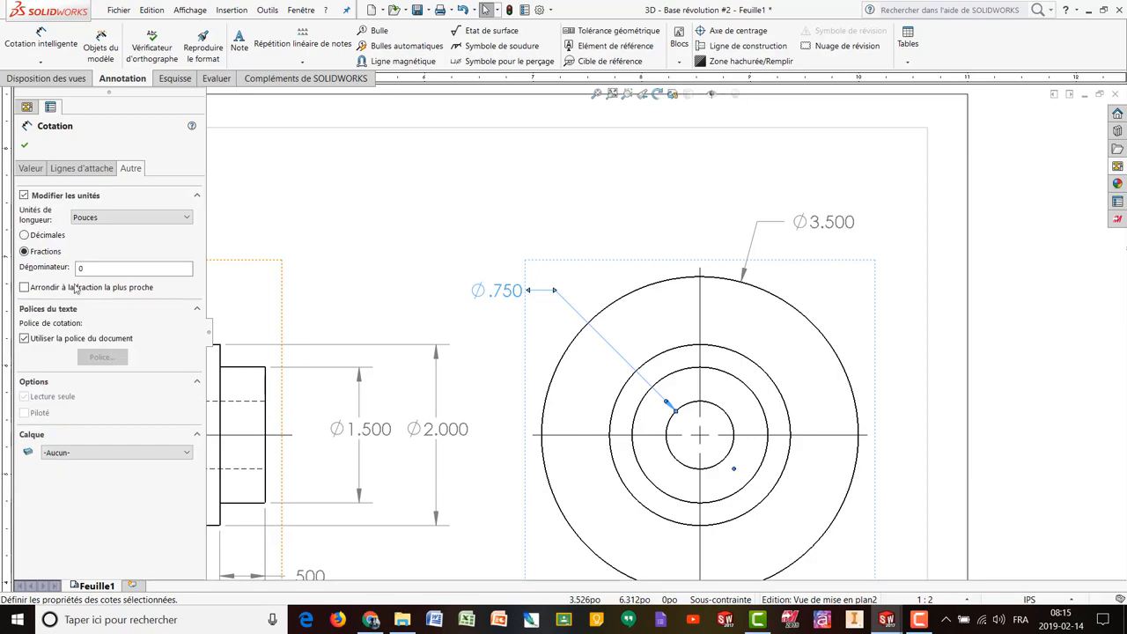
double_click(80, 267)
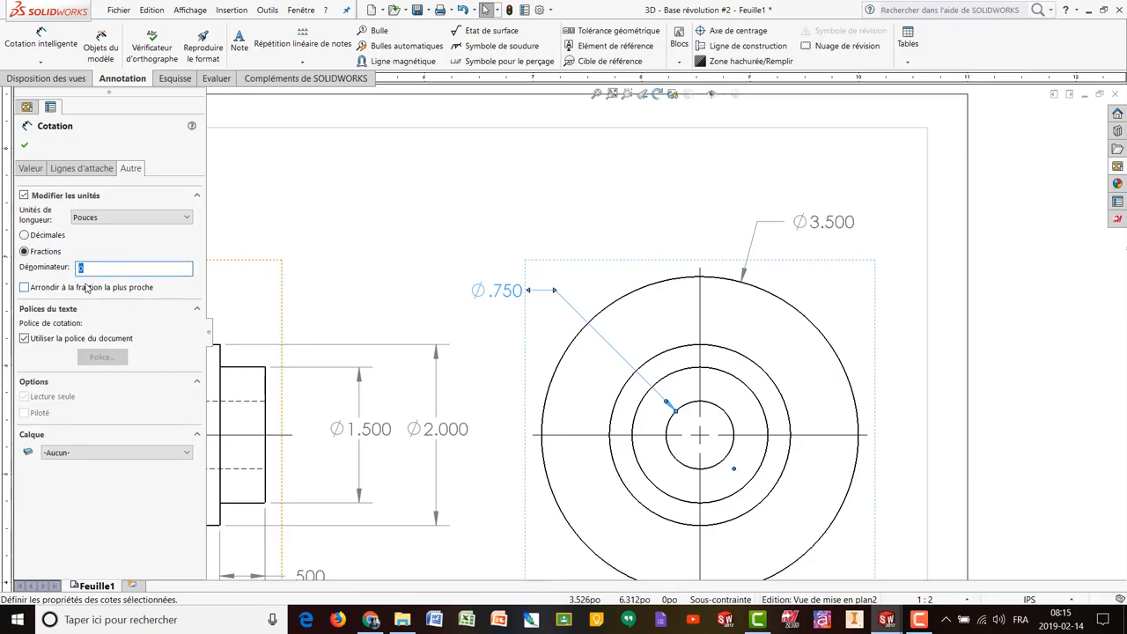
text(64)
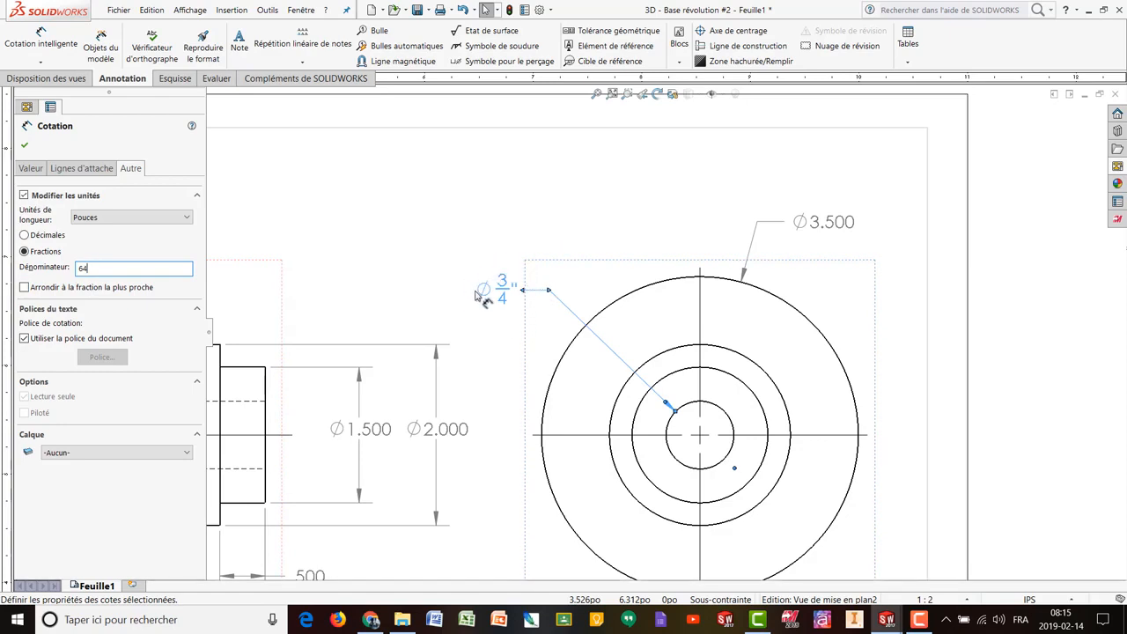
Step: Add the text PERCER in front of the diameter symbol in the bore's dimension text
click(30, 168)
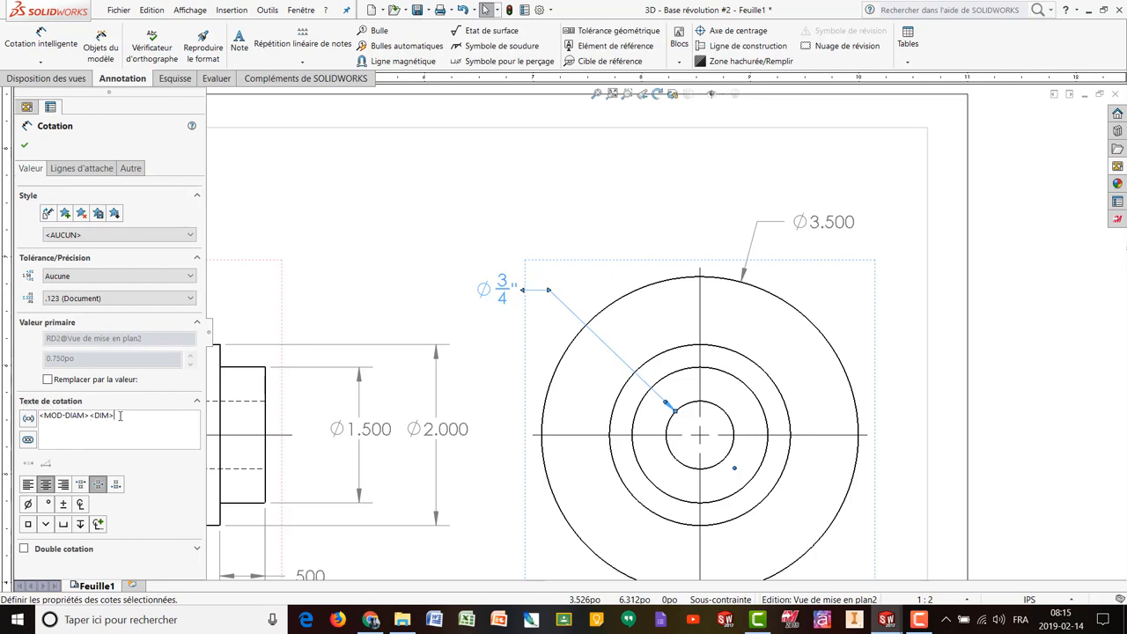
drag(120, 415, 41, 416)
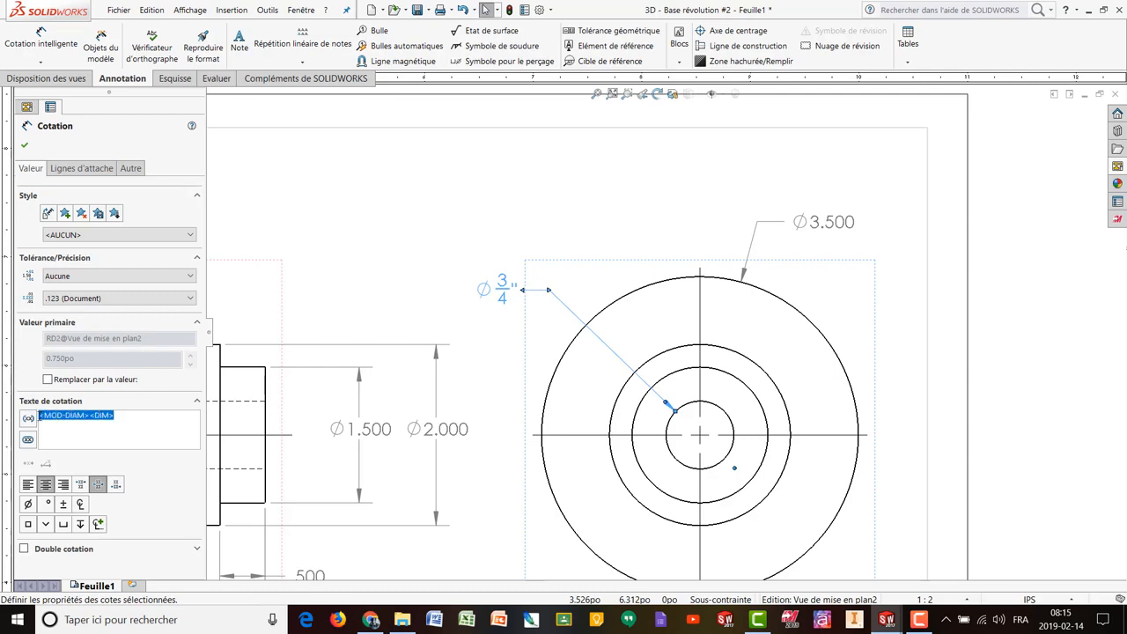
click(71, 433)
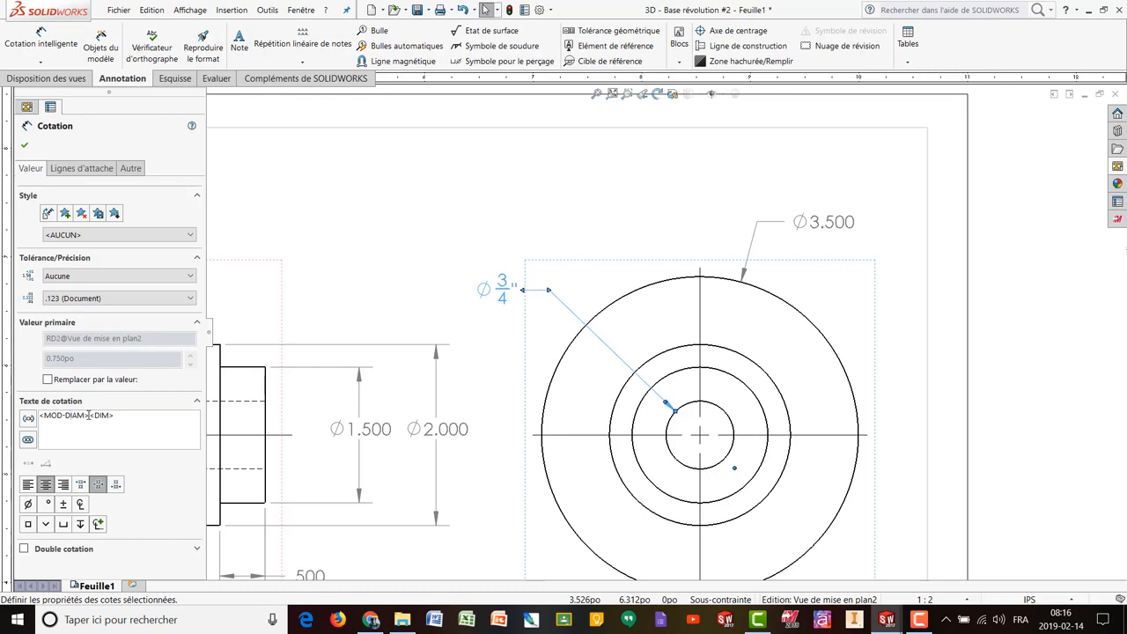
drag(117, 416, 40, 416)
click(90, 415)
drag(121, 416, 108, 419)
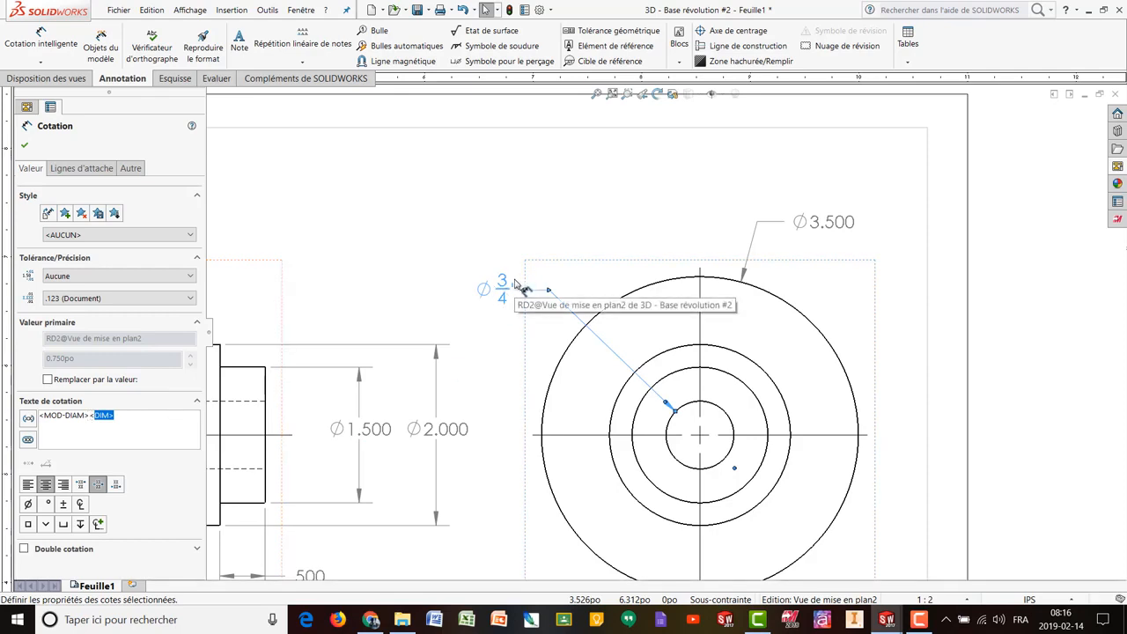
click(128, 415)
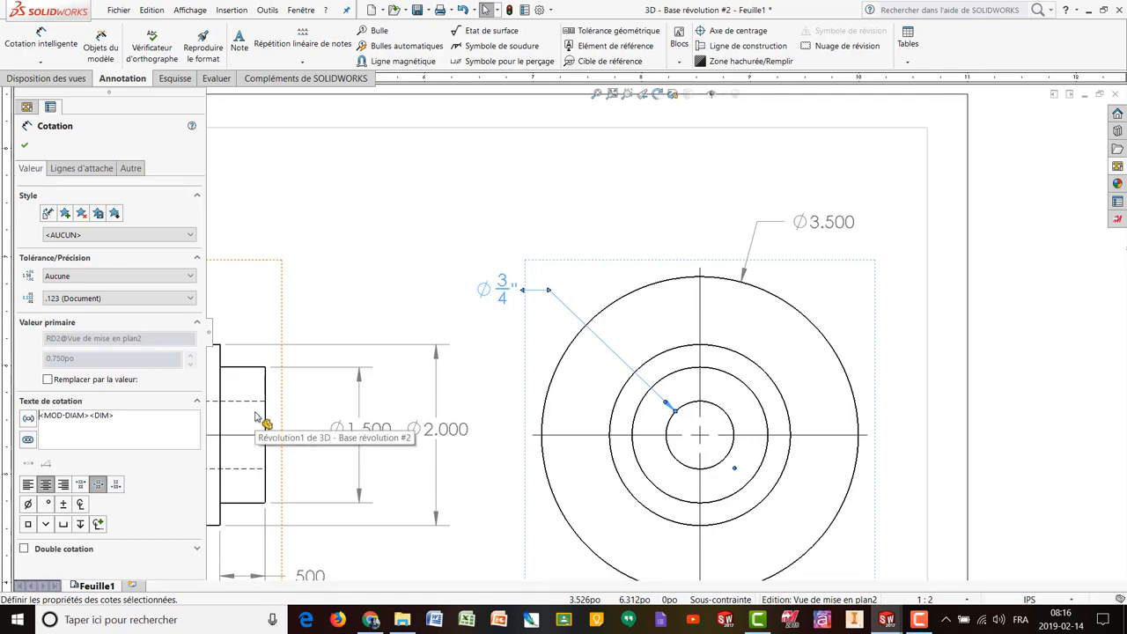
text(PERCER)
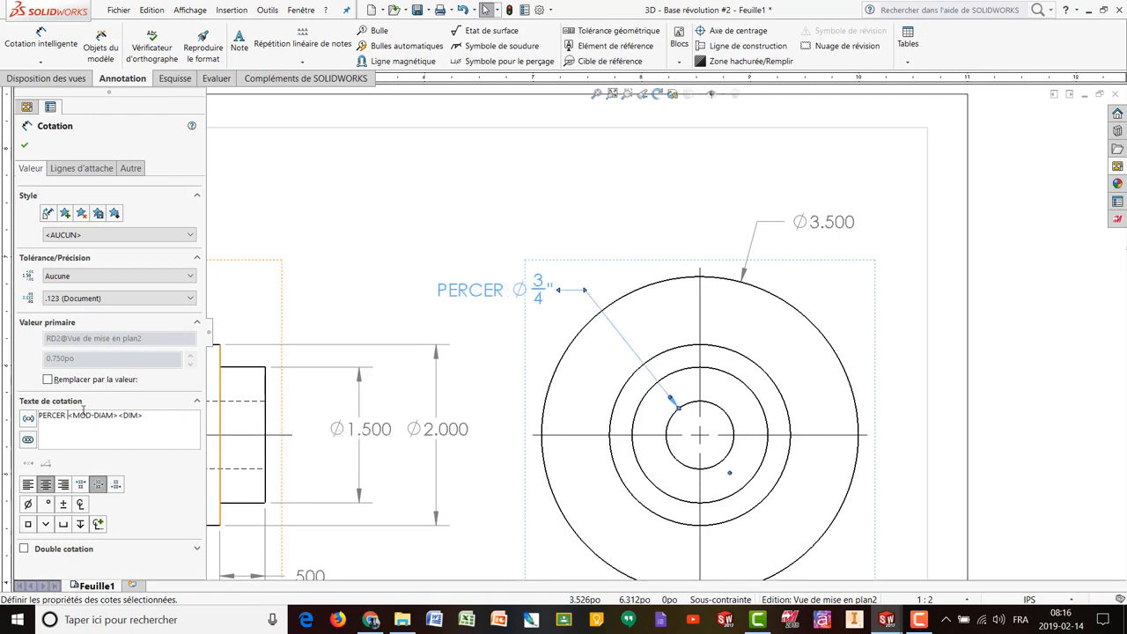
key(BackSpace)
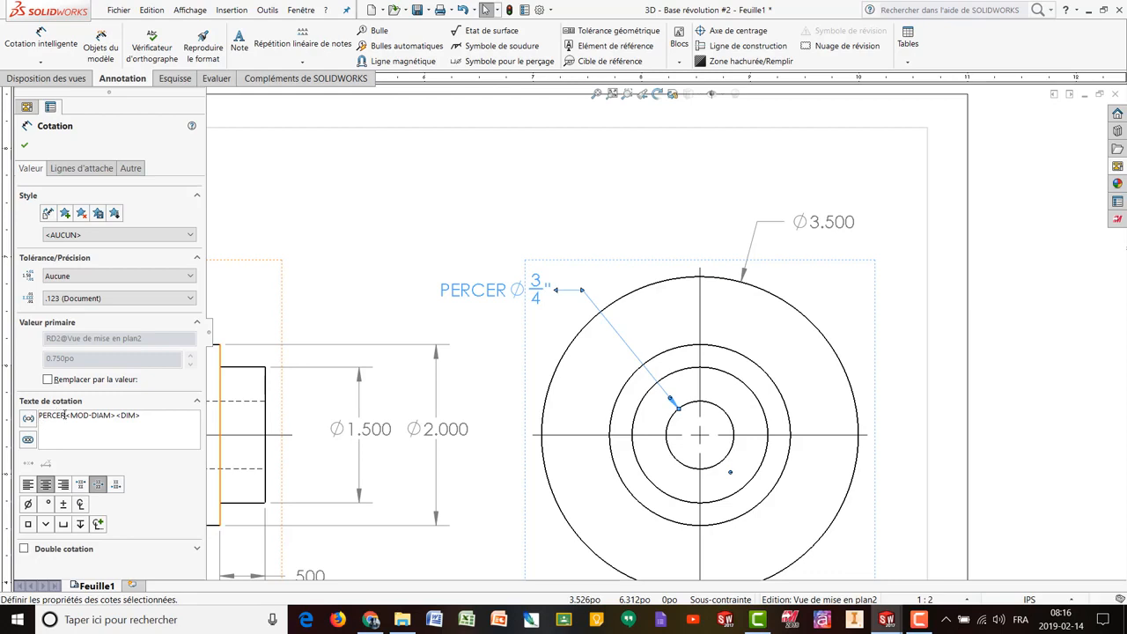
drag(66, 415, 143, 415)
click(155, 415)
Step: Reposition the bore's PERCER dimension text at the upper left of the side view, clear of the outer circle
drag(581, 284, 539, 231)
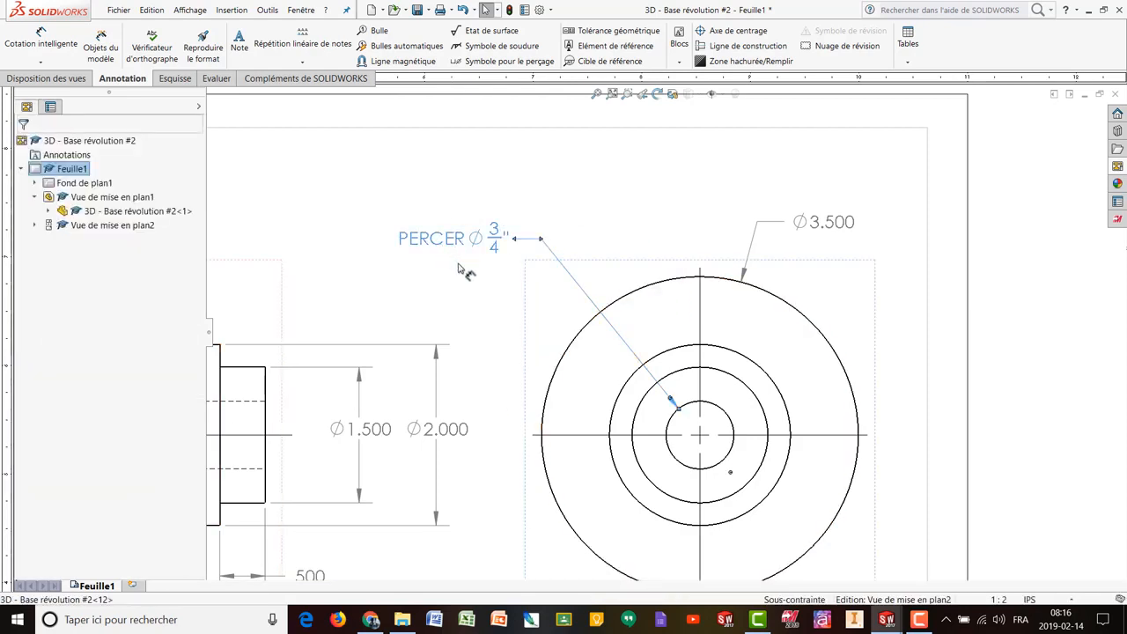
drag(465, 276, 483, 289)
click(441, 202)
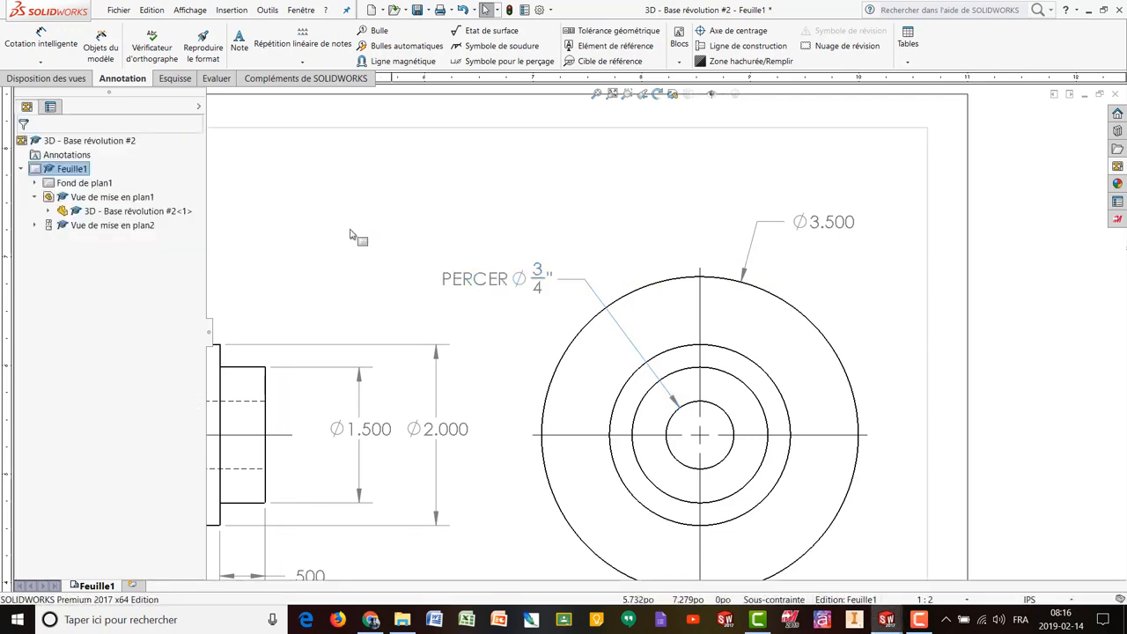
Step: Open the sheet format of the drawing for editing
key(f)
scroll(380, 330, up, 3)
scroll(490, 435, up, 2)
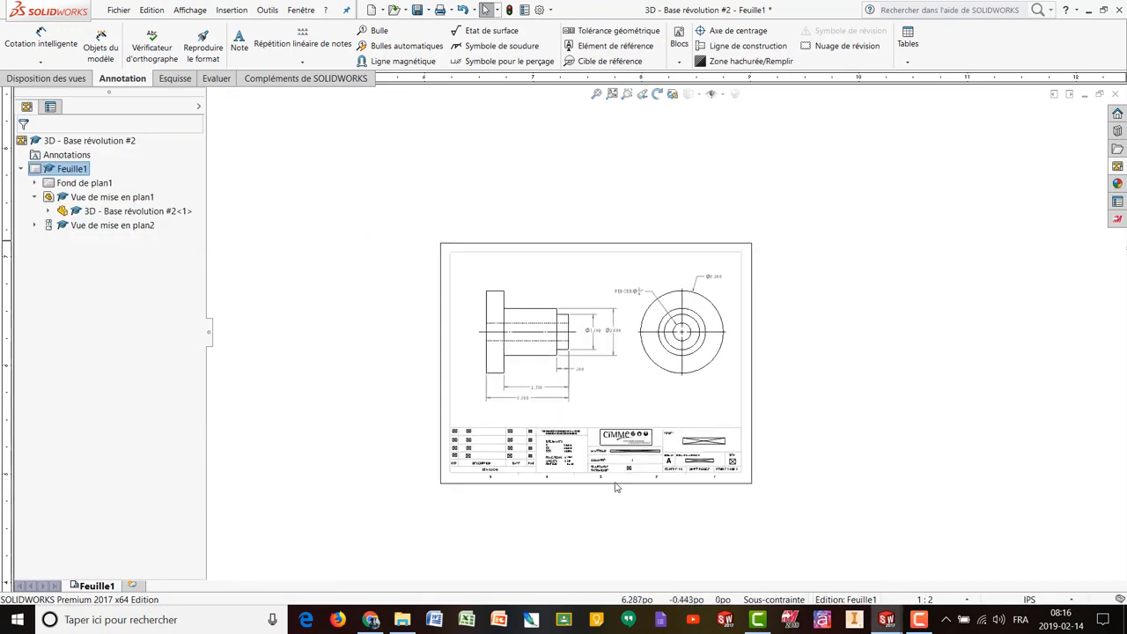
scroll(607, 486, down, 2)
scroll(679, 360, down, 2)
scroll(732, 163, up, 1)
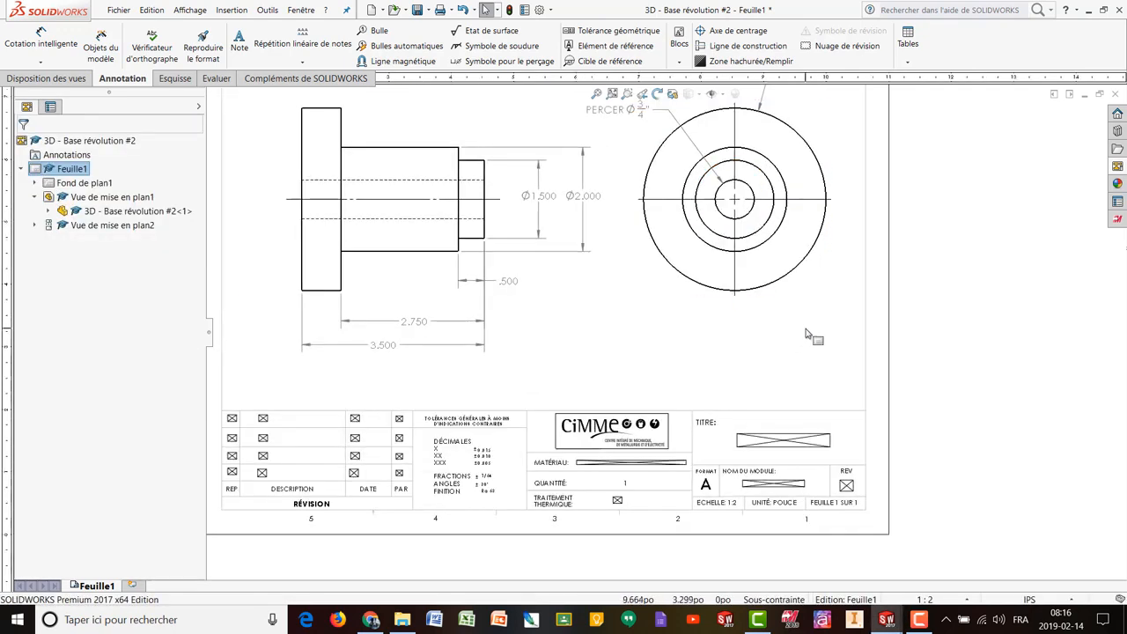
right_click(752, 345)
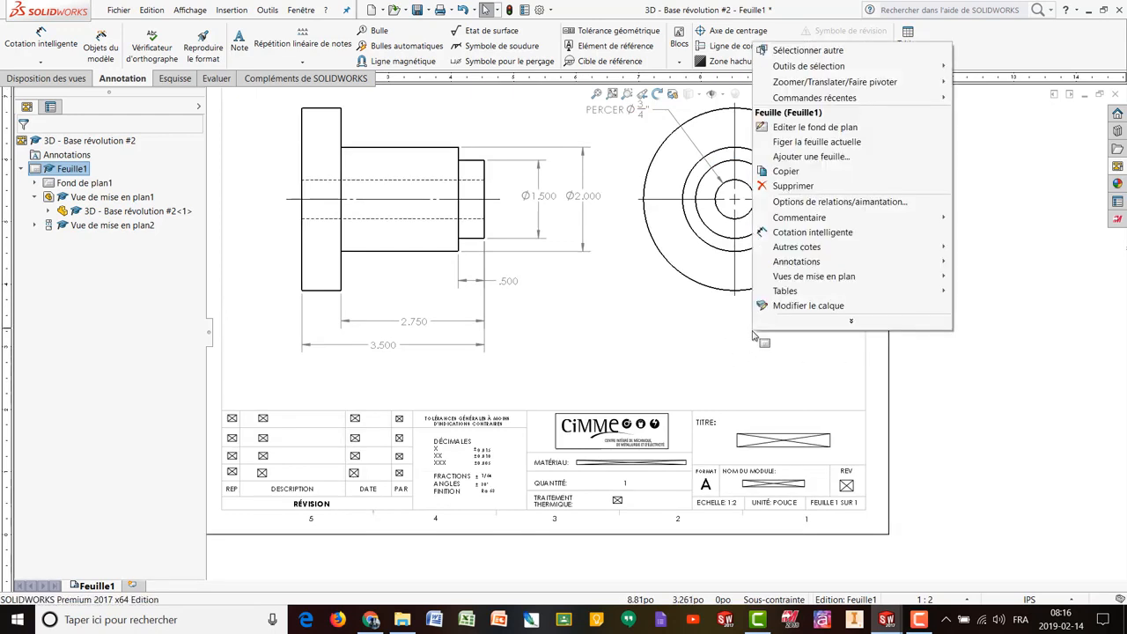
click(815, 127)
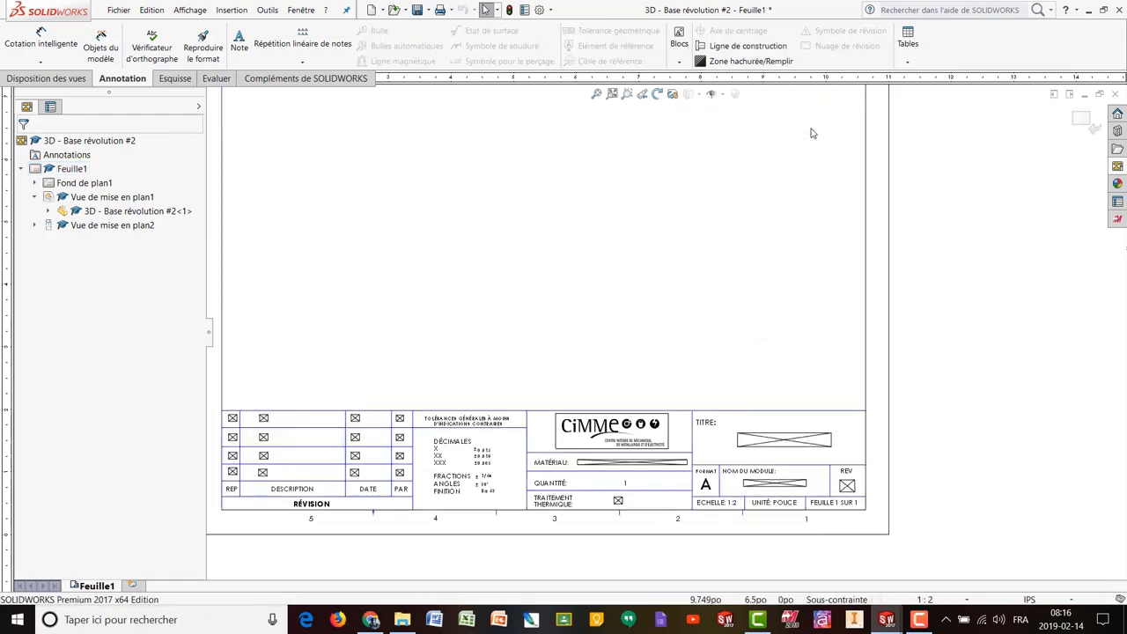
Step: Set the title block's title to "Tutoriel #4", return to the drawing sheet and fit it in the window
click(790, 447)
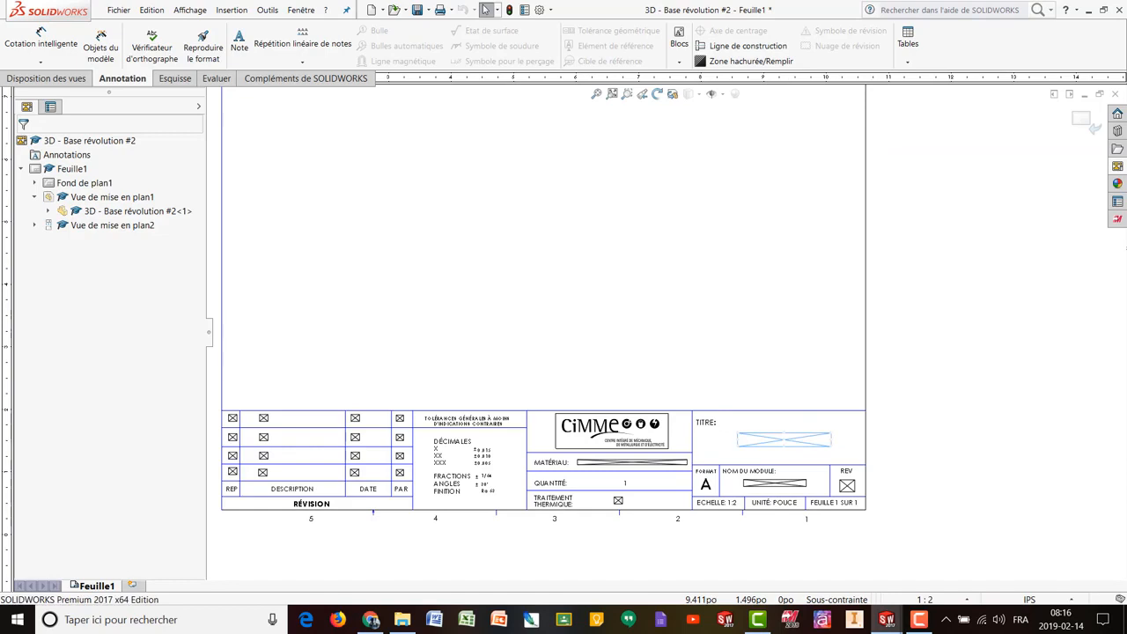
double_click(789, 441)
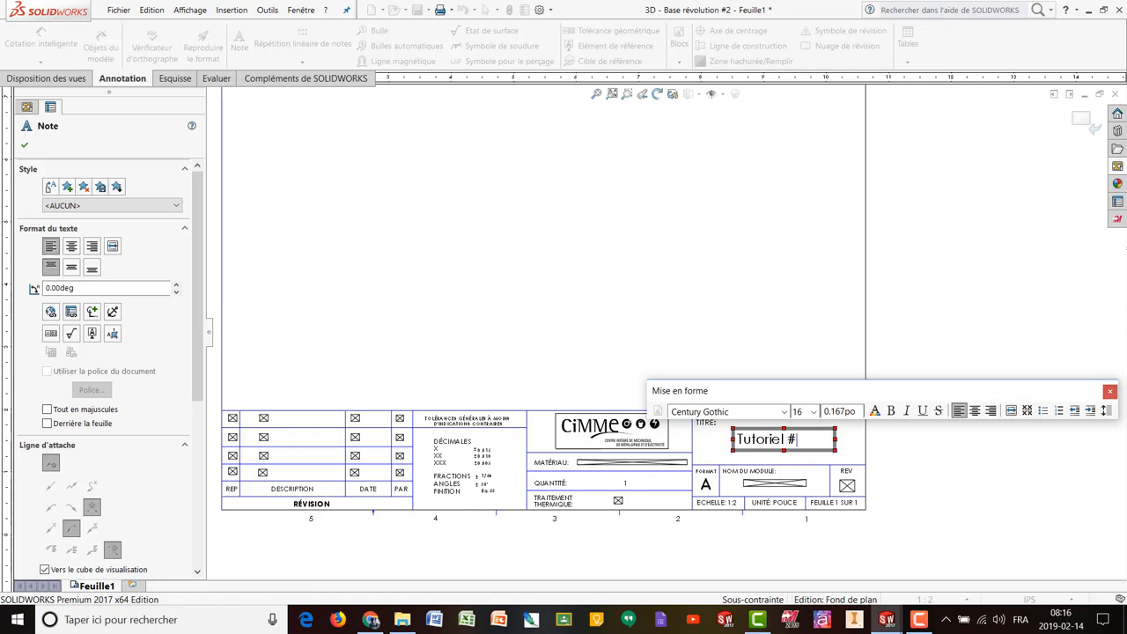
text(4)
click(805, 326)
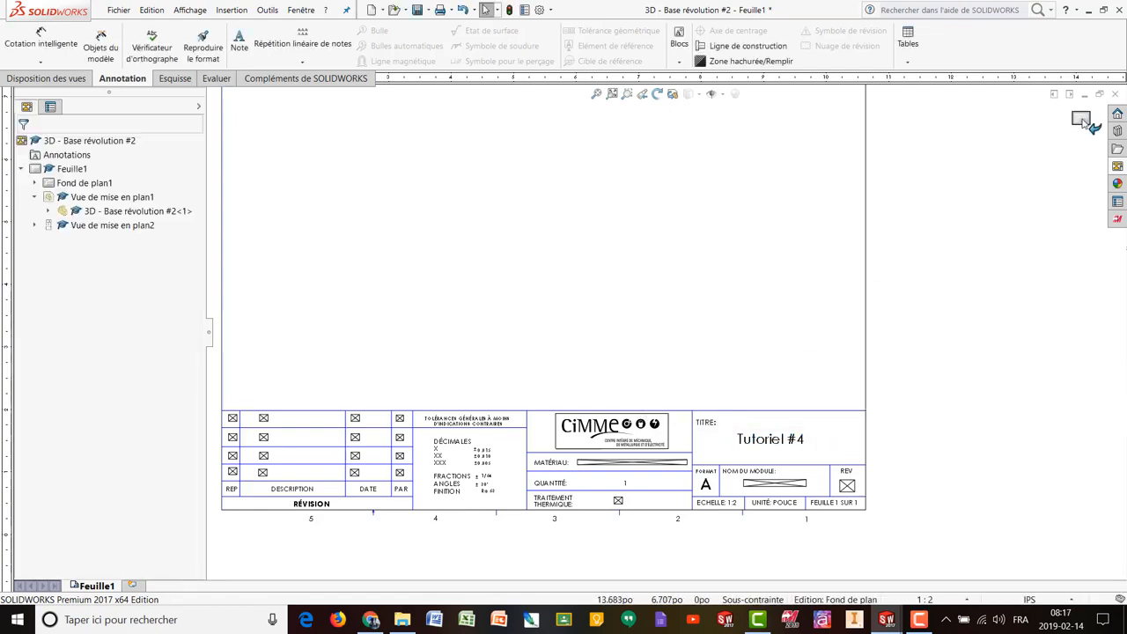
click(597, 94)
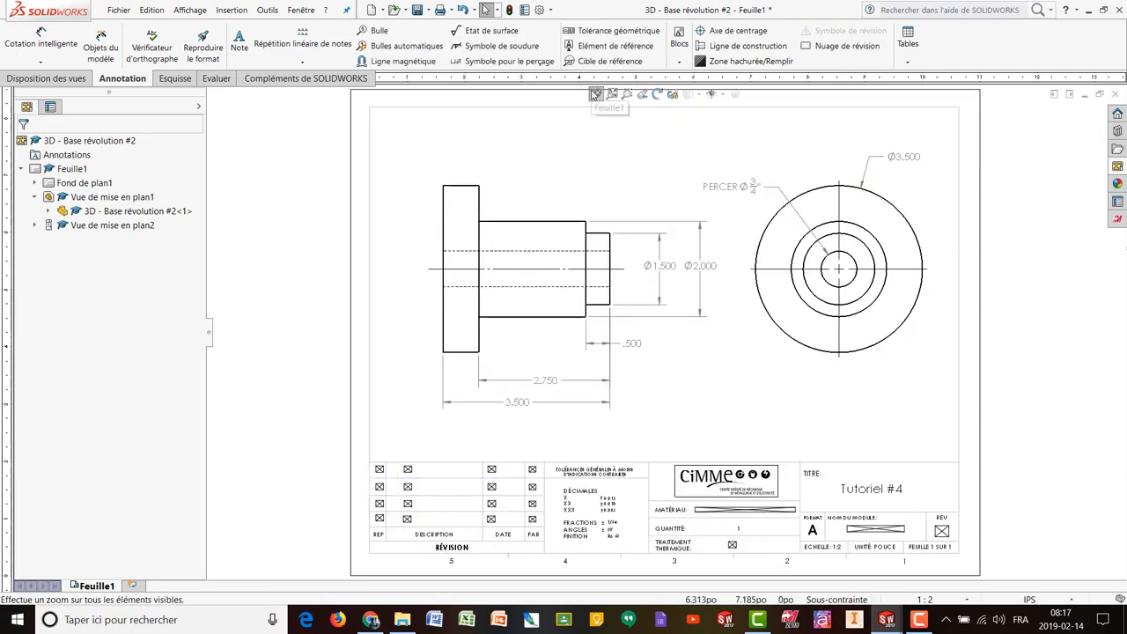